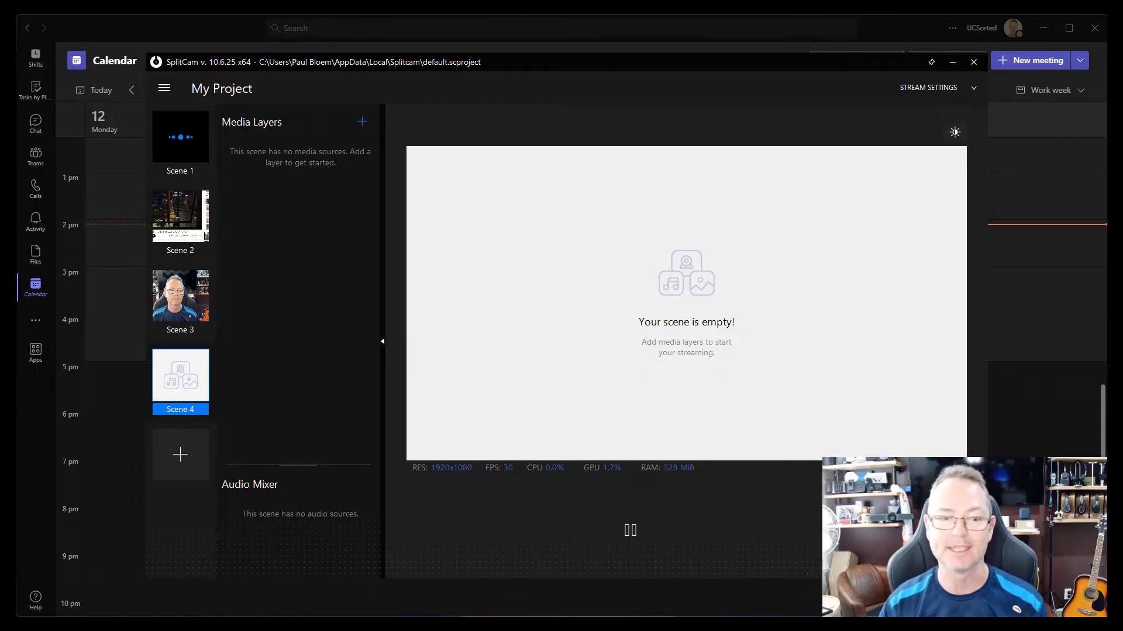
# - Rename Scene 4 to Video Magic and add Death Star - 124602.mp4 from Downloads as a video layer
pyautogui.rightClick(191, 414)
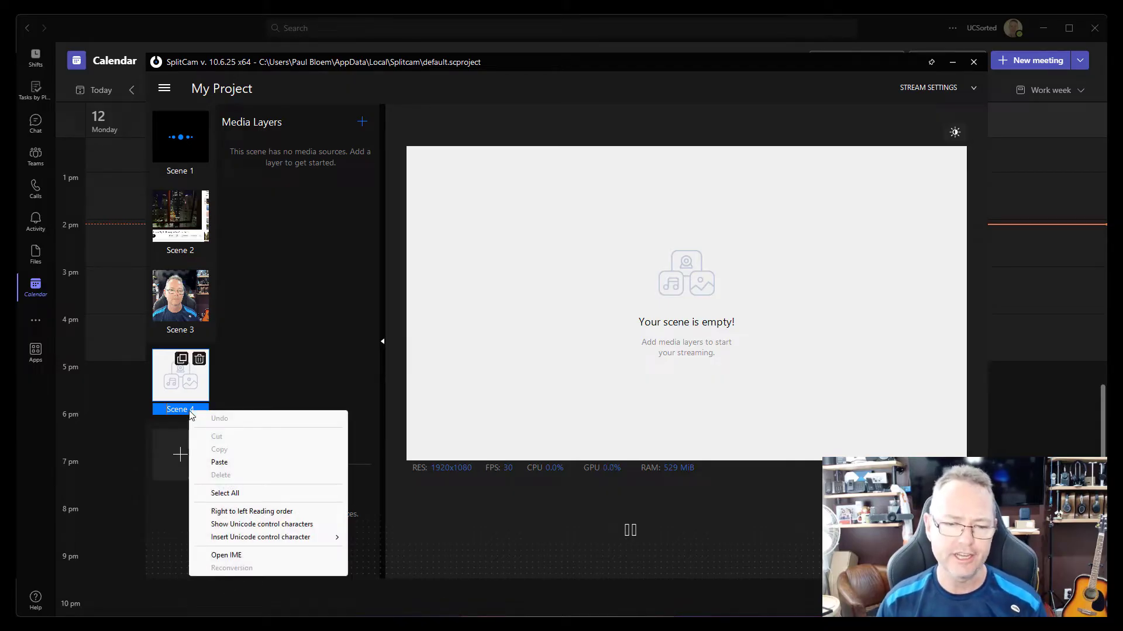
pyautogui.click(183, 412)
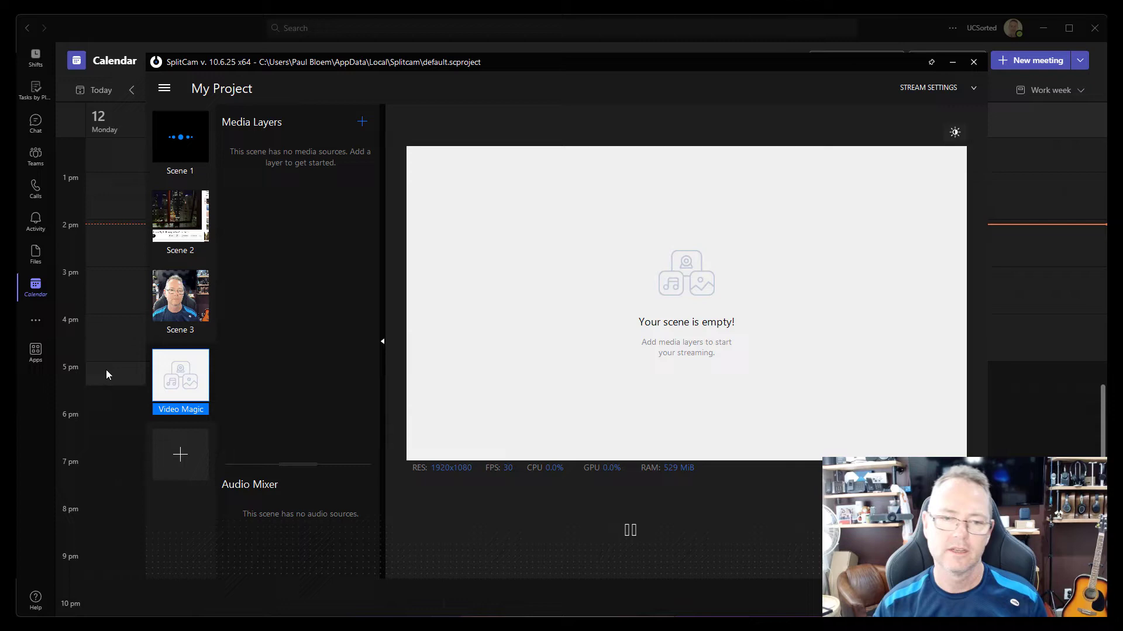
pyautogui.click(363, 122)
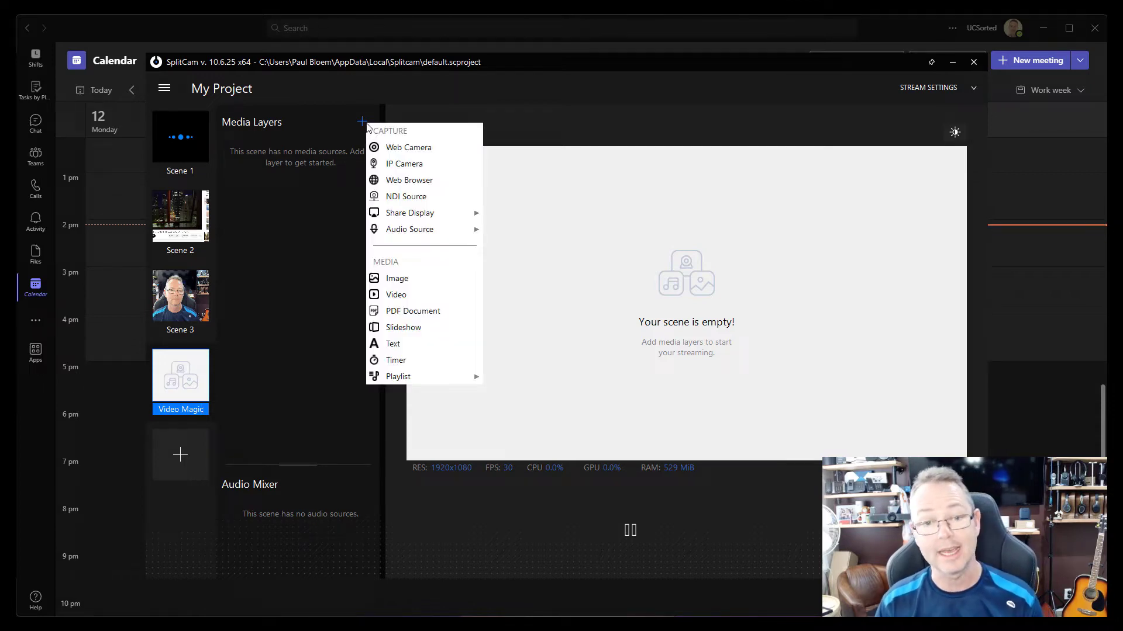
pyautogui.click(418, 296)
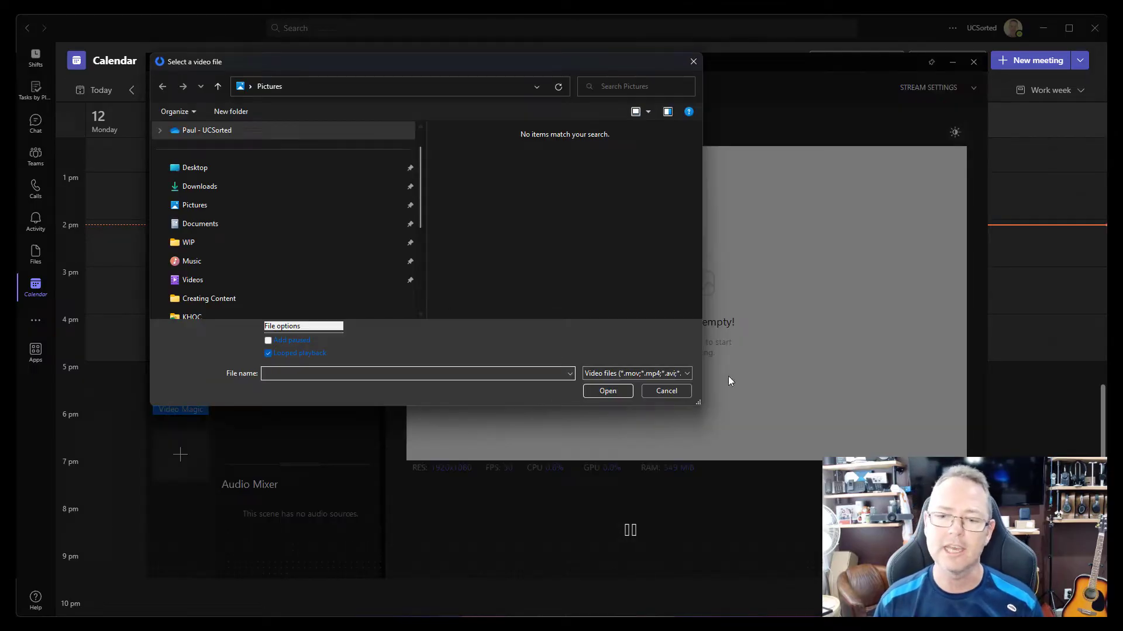
pyautogui.click(217, 188)
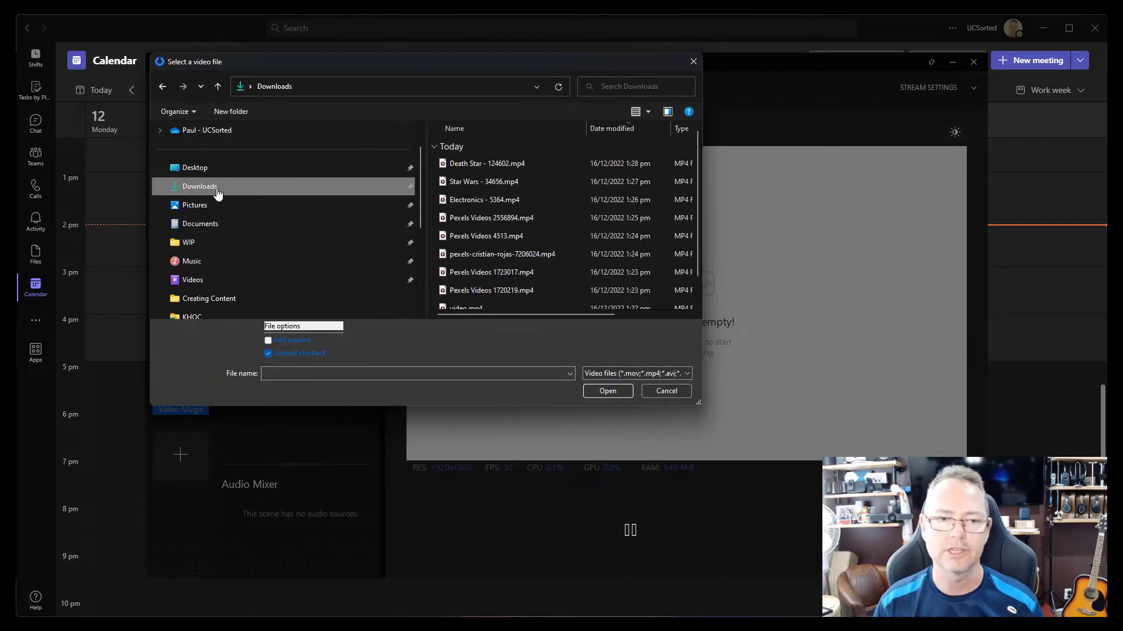
pyautogui.click(519, 165)
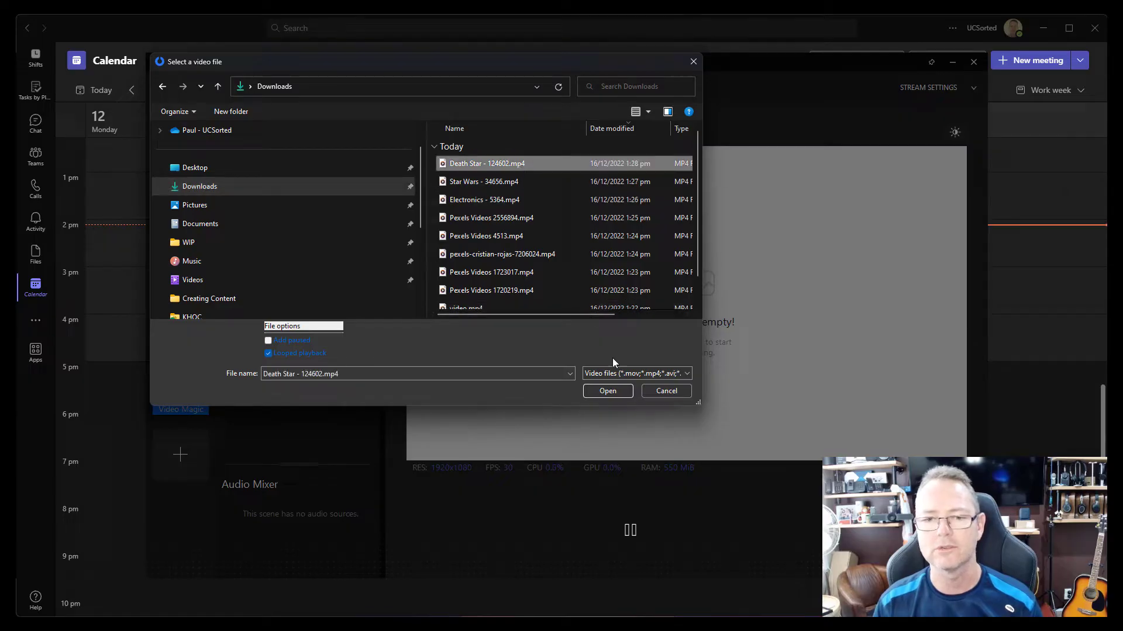
pyautogui.click(593, 392)
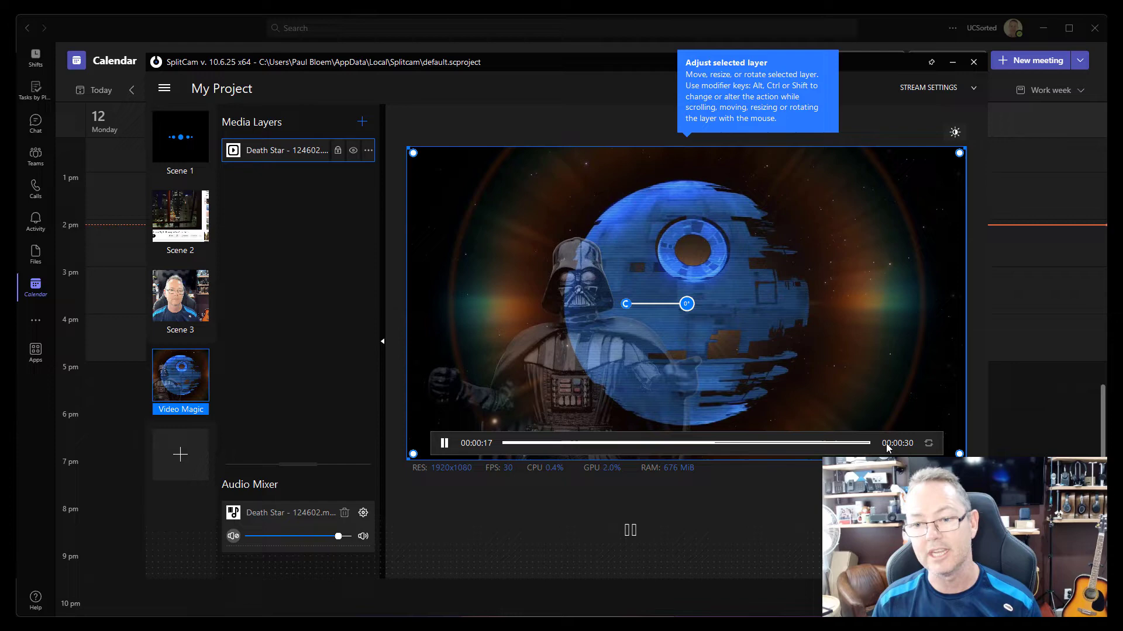
pyautogui.click(930, 453)
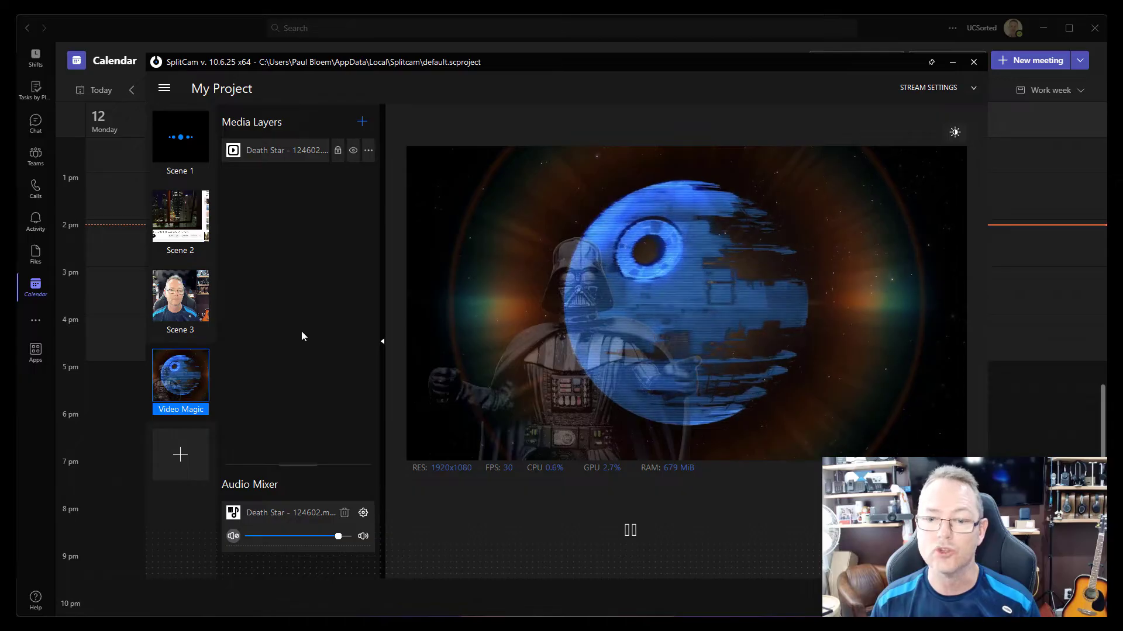
# - Add a Web Camera layer using the Logitech BRIO at 1920x1080 resolution
pyautogui.click(362, 121)
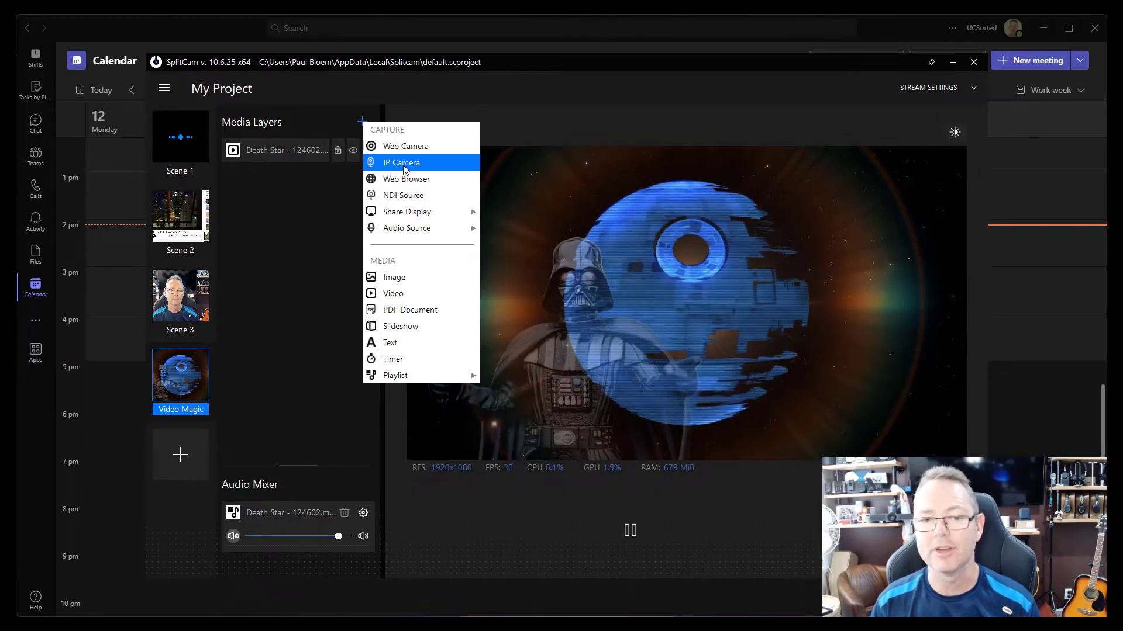
pyautogui.click(405, 157)
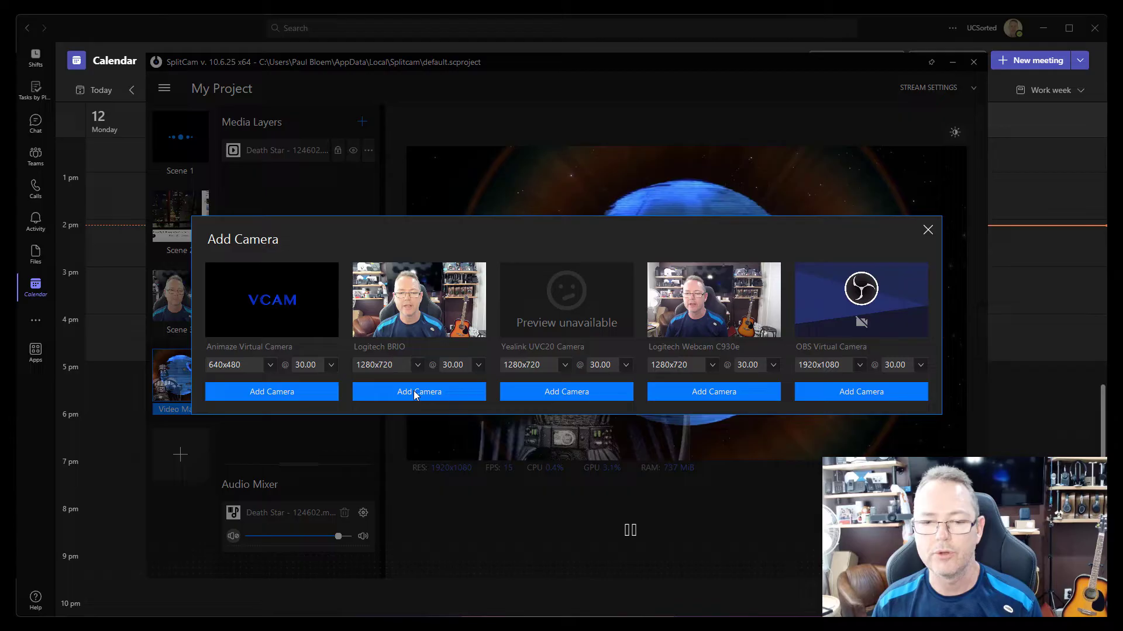
pyautogui.click(418, 367)
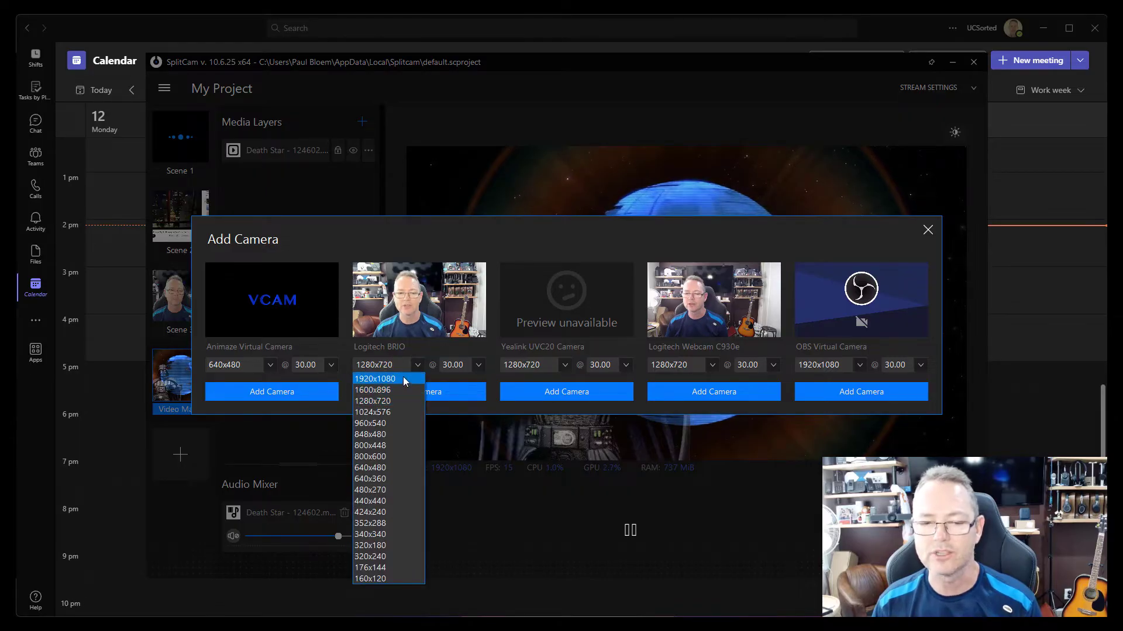
pyautogui.click(402, 379)
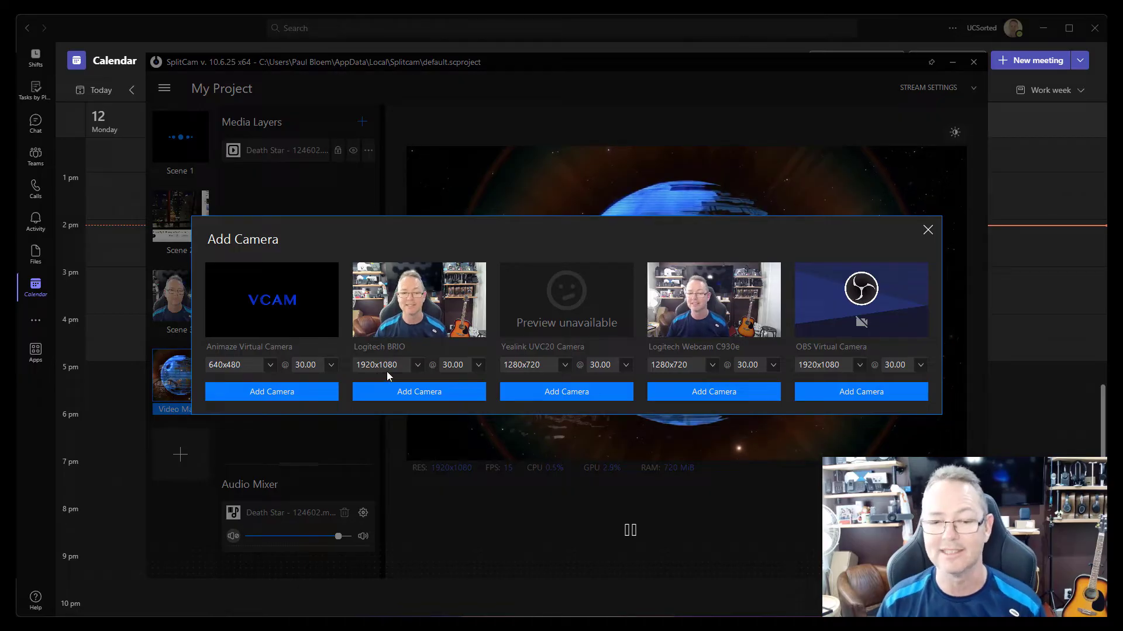
pyautogui.click(403, 392)
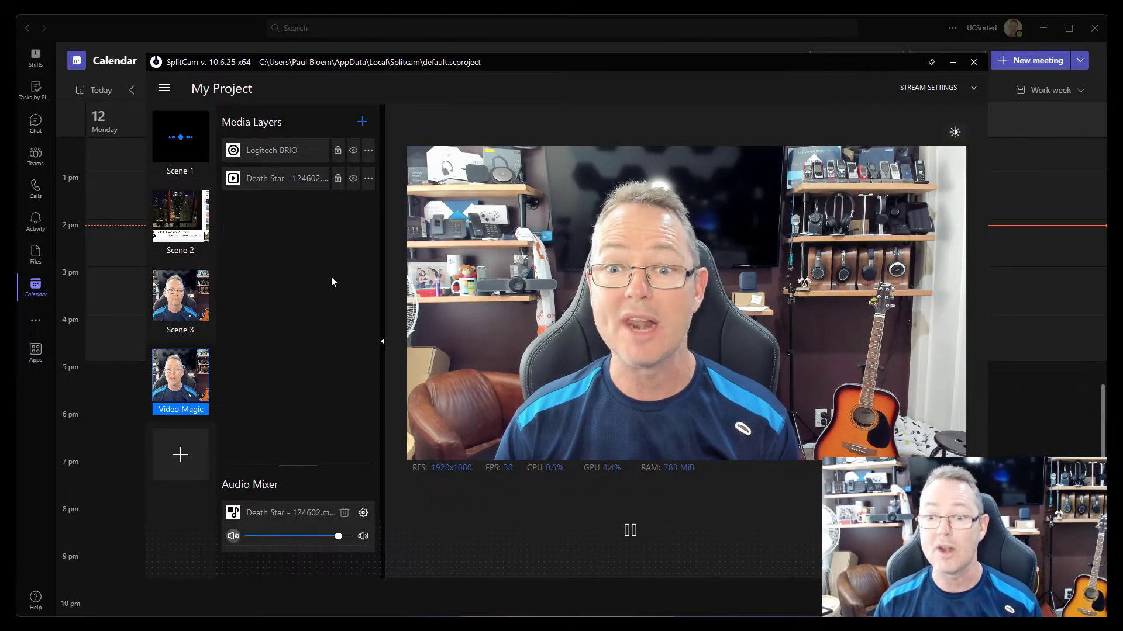
pyautogui.click(477, 211)
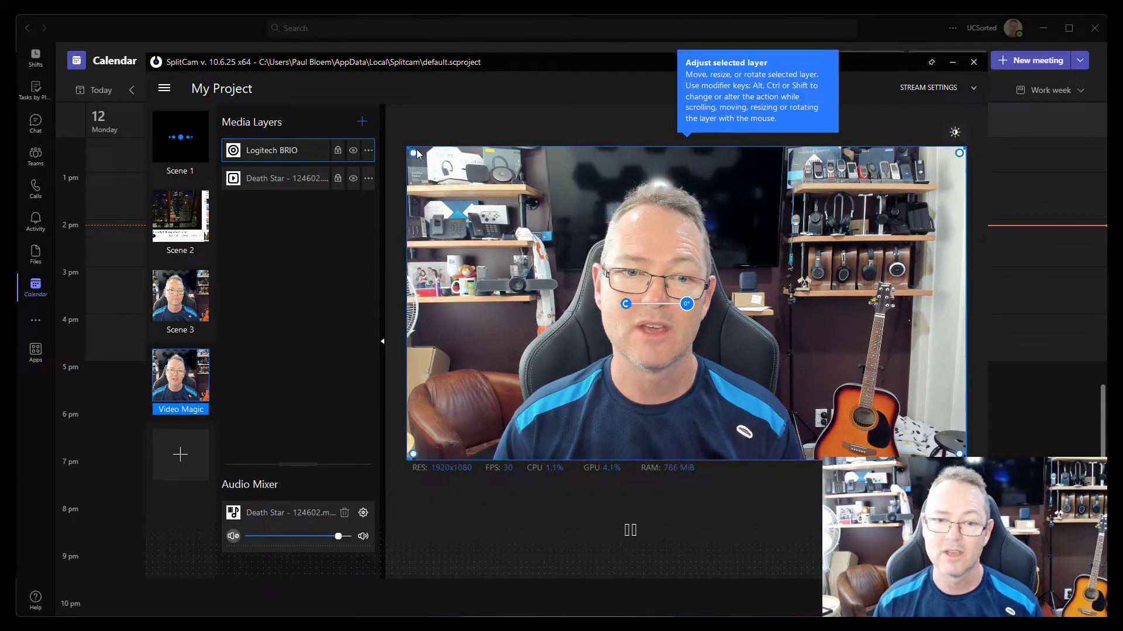
pyautogui.scroll(-5, 716, 326)
pyautogui.scroll(-2, 716, 326)
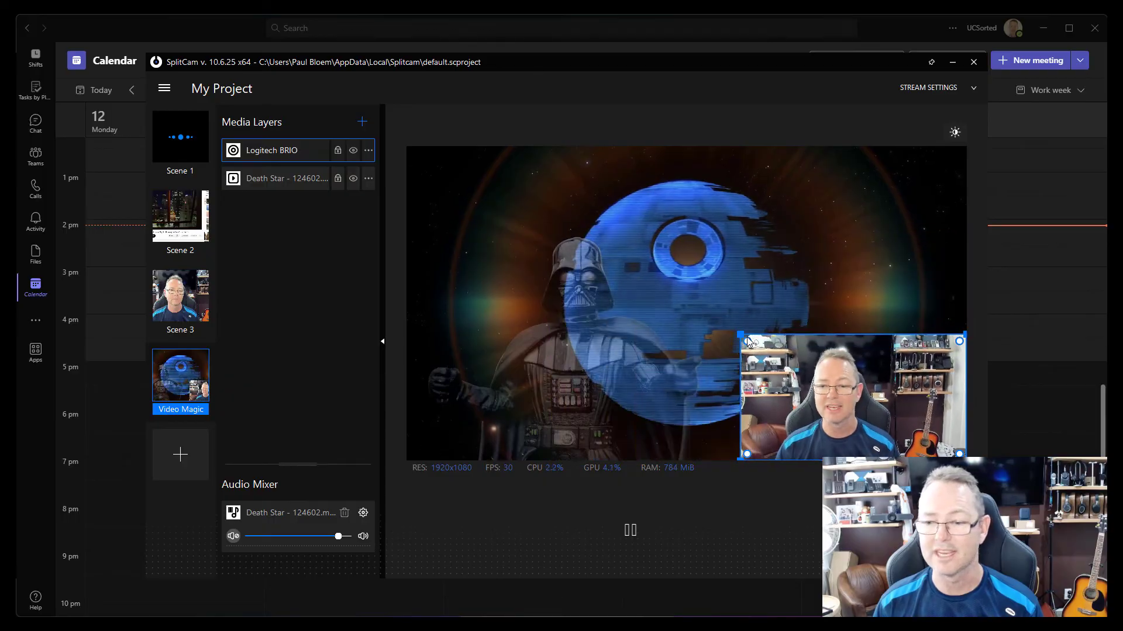
pyautogui.scroll(6, 462, 218)
pyautogui.scroll(-4, 413, 193)
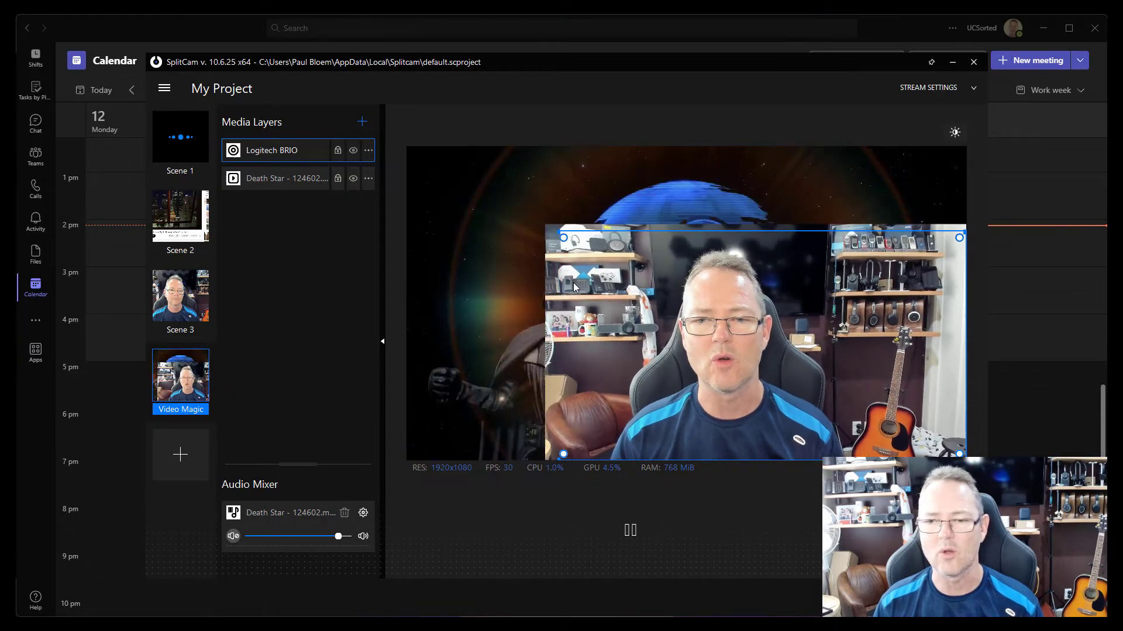
pyautogui.scroll(2, 500, 242)
pyautogui.scroll(2, 499, 242)
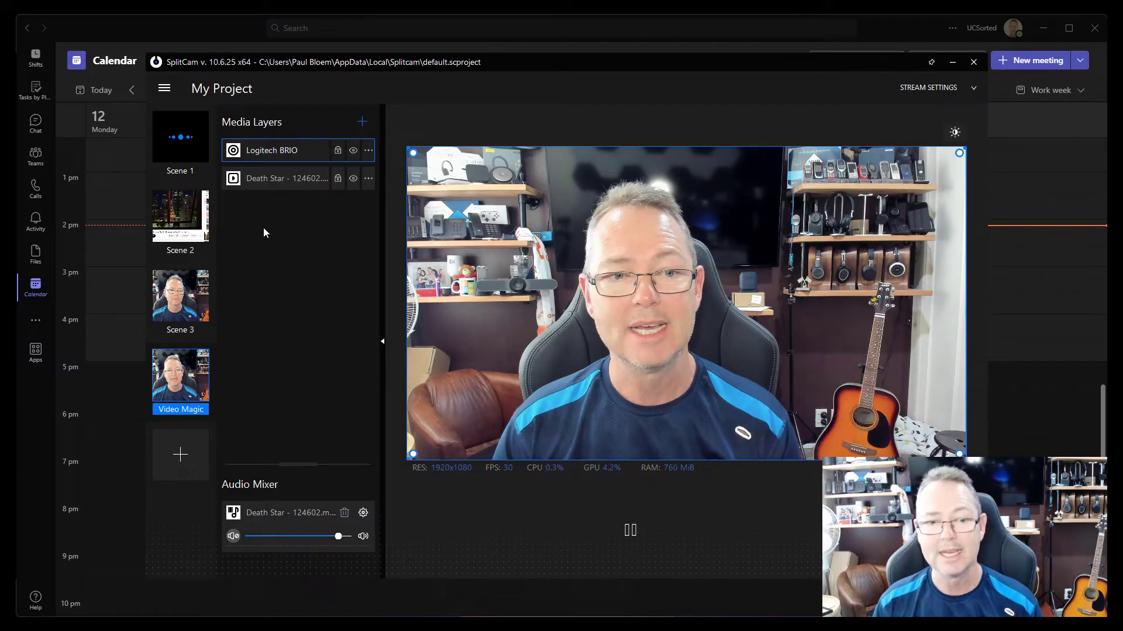
pyautogui.moveTo(672, 331)
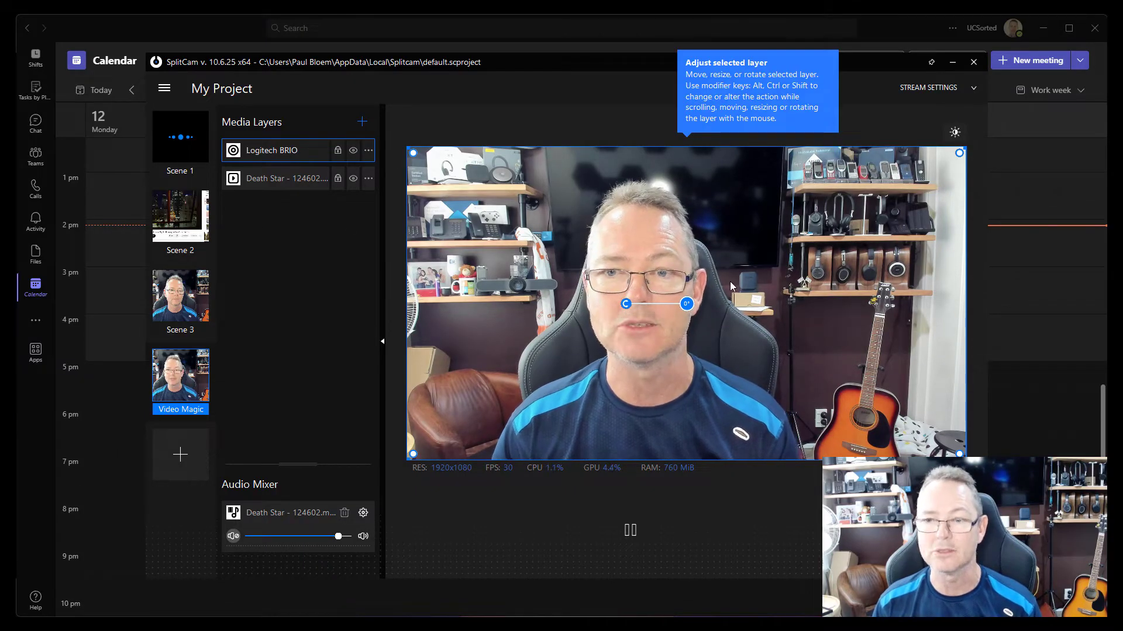
# - Apply and enable the Background > Remove Background effect on the Logitech BRIO layer, then save it
pyautogui.click(367, 152)
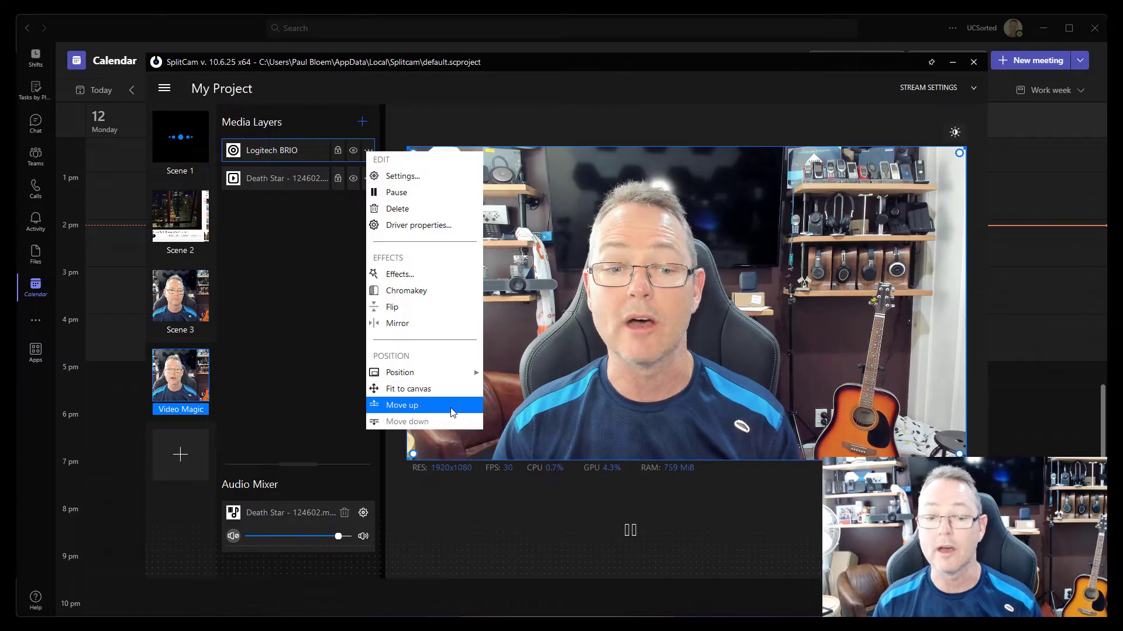
pyautogui.click(407, 280)
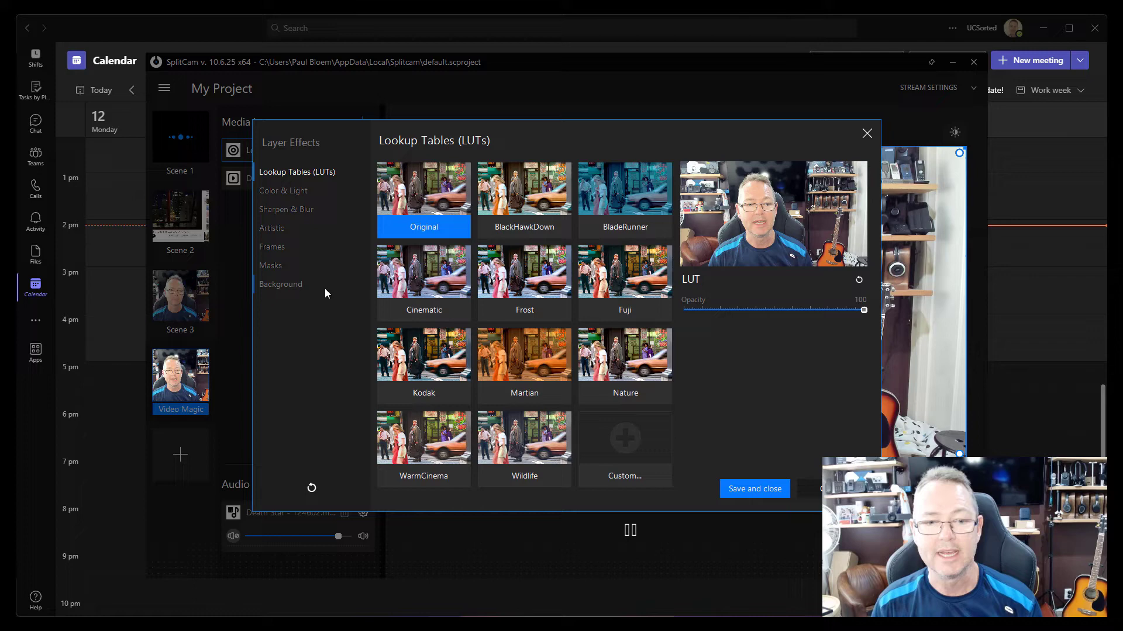
pyautogui.click(281, 285)
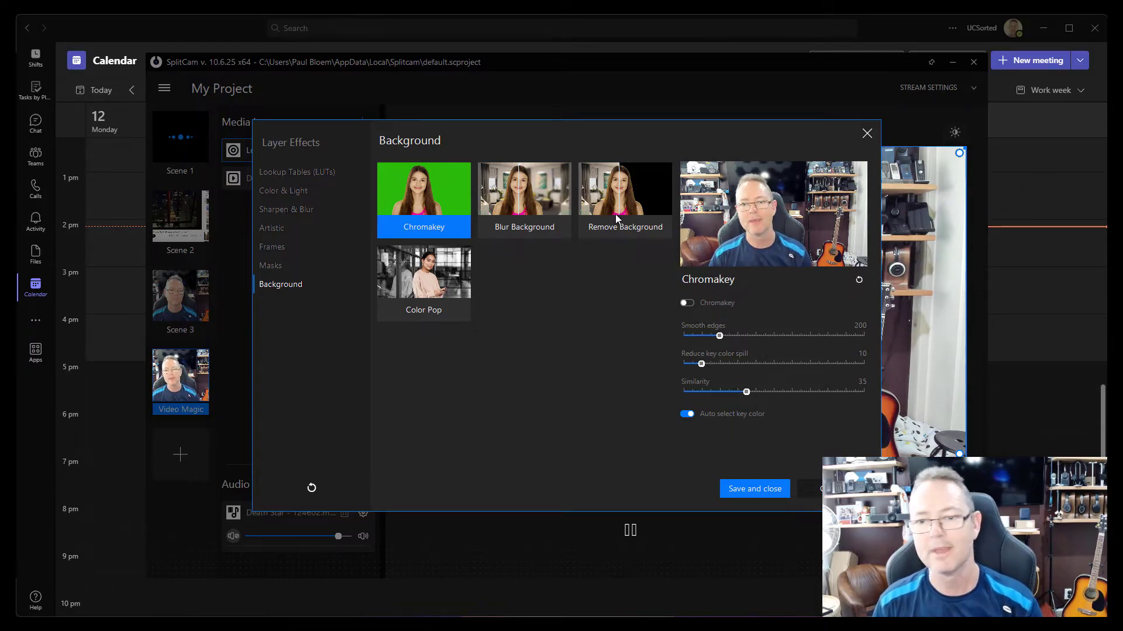
pyautogui.click(640, 211)
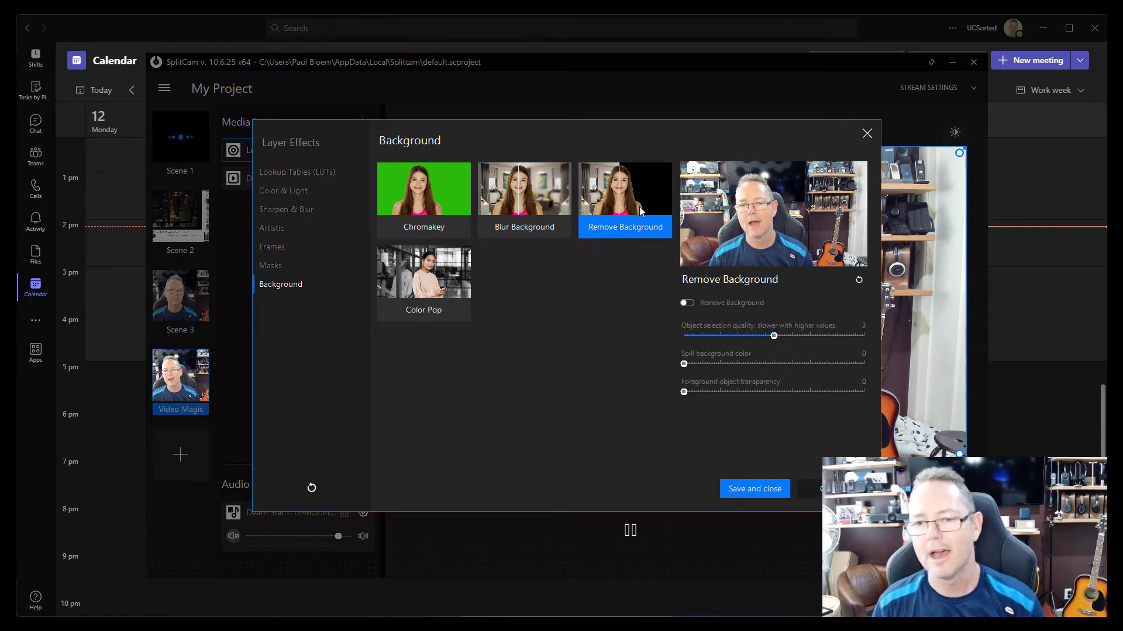
pyautogui.click(688, 303)
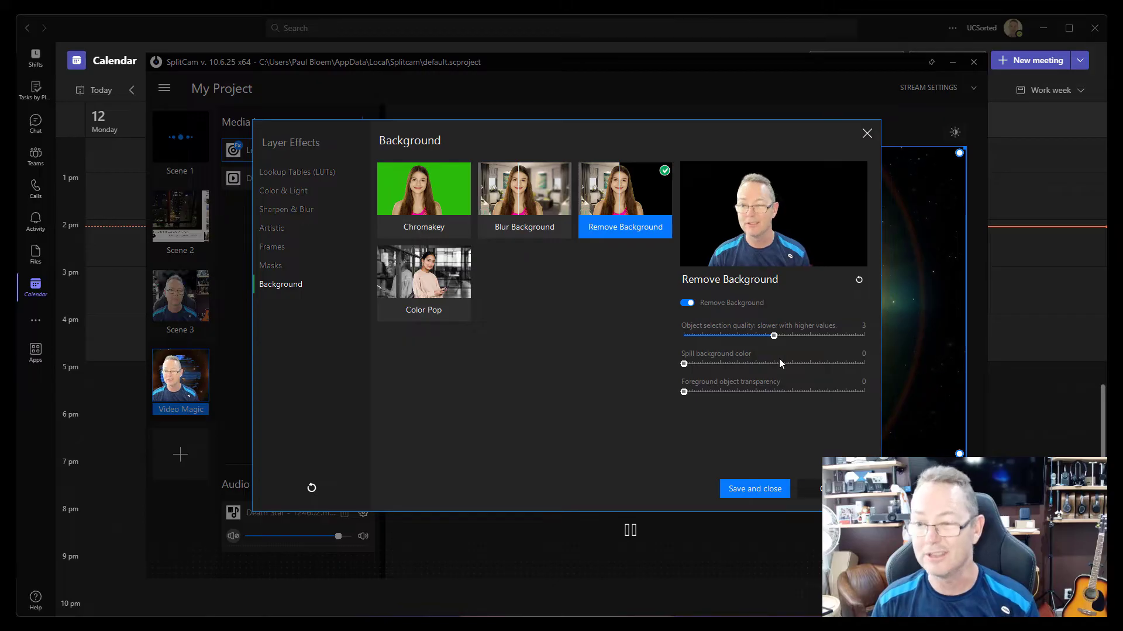
pyautogui.click(753, 490)
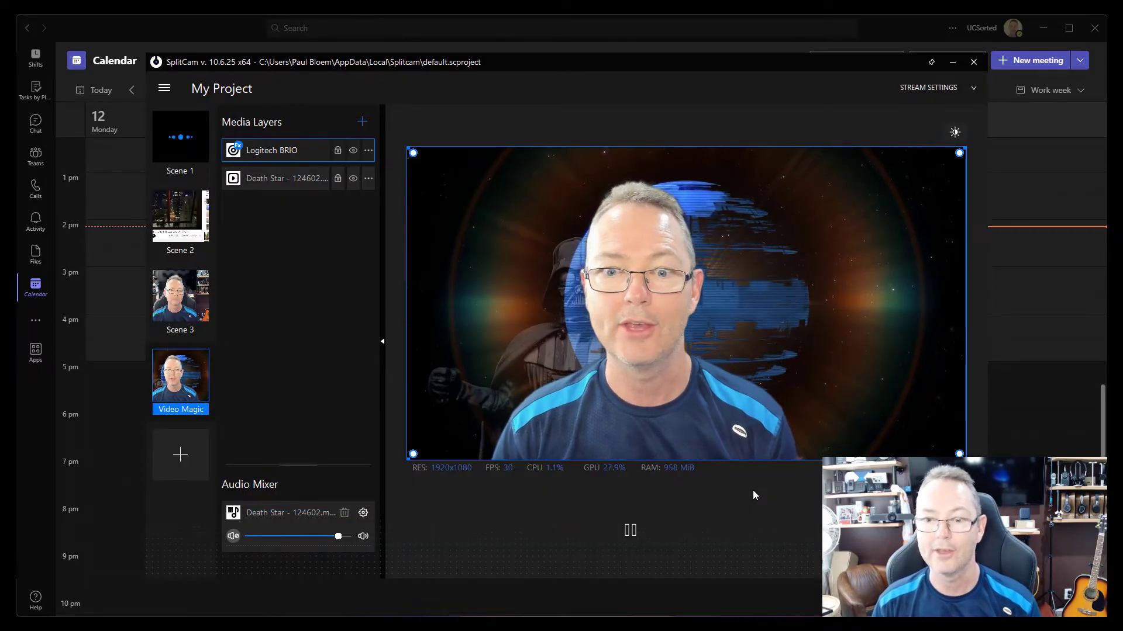
pyautogui.moveTo(272, 180)
pyautogui.mouseDown()
pyautogui.moveTo(271, 150)
pyautogui.moveTo(273, 170)
pyautogui.moveTo(258, 179)
pyautogui.mouseUp()
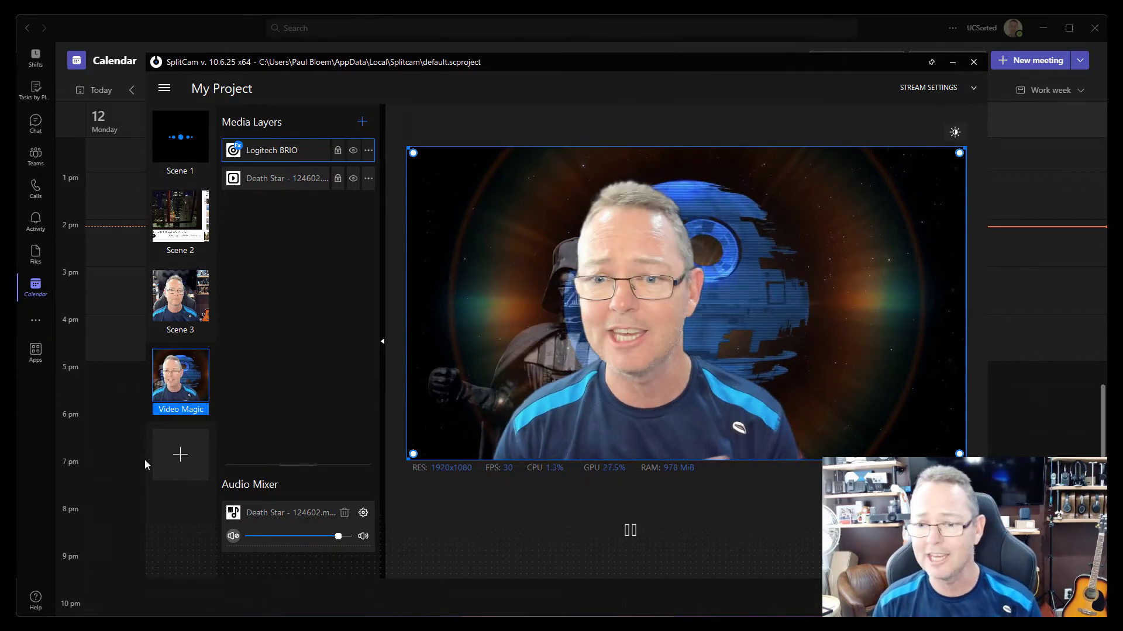
pyautogui.click(363, 122)
# - Add Gen-e logo.png from Pictures as a layer and place it in the preview's top-right corner
pyautogui.click(397, 284)
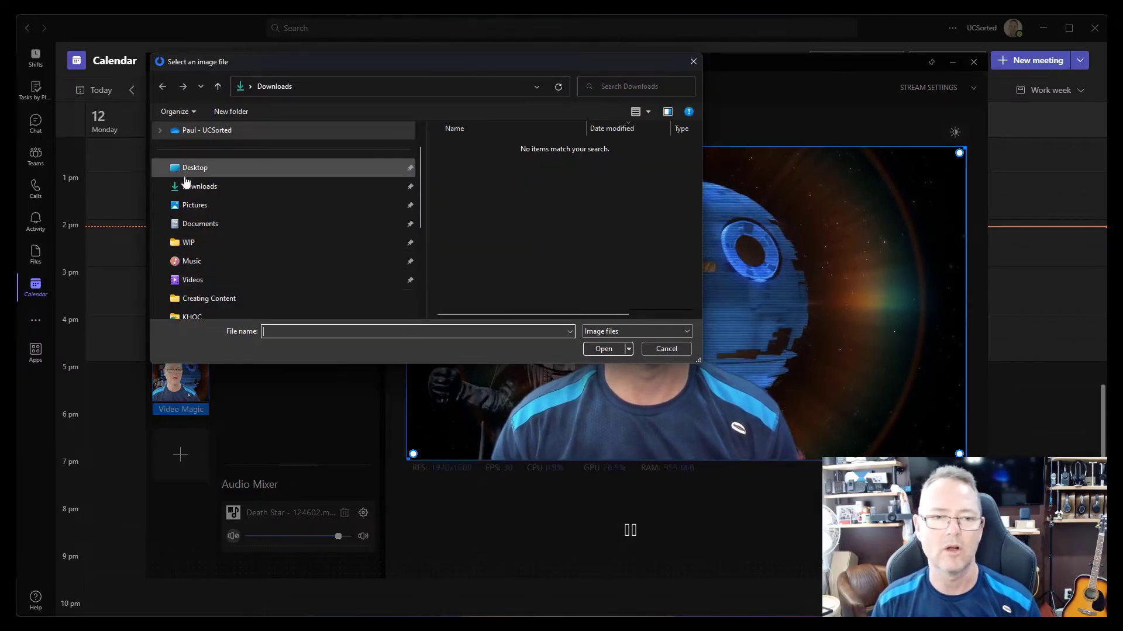
pyautogui.click(193, 206)
pyautogui.click(466, 156)
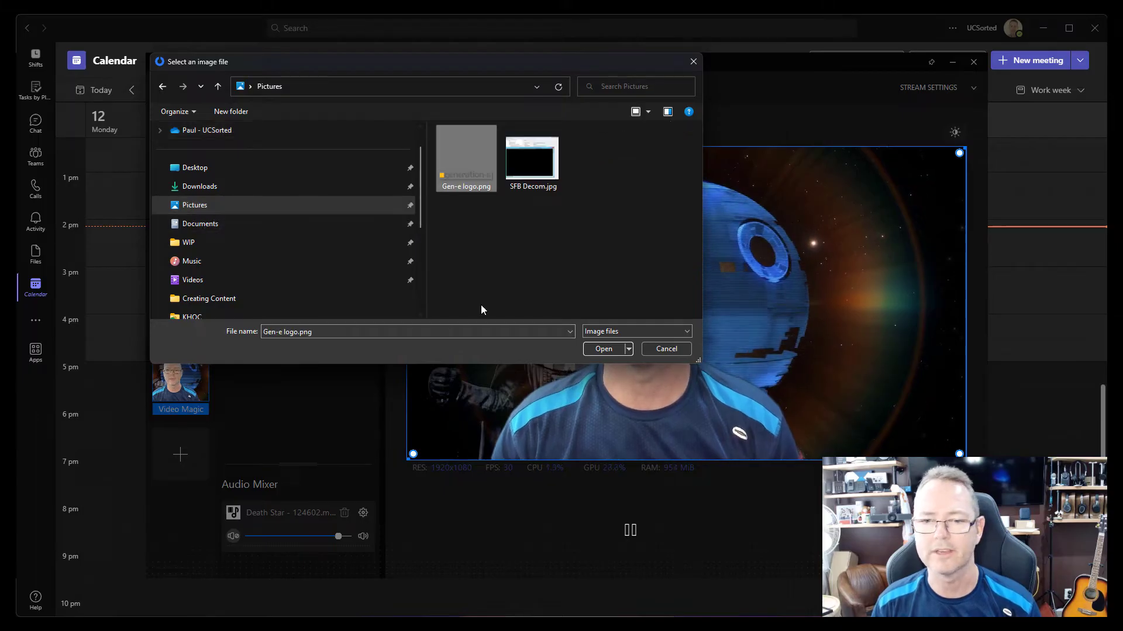
pyautogui.click(605, 349)
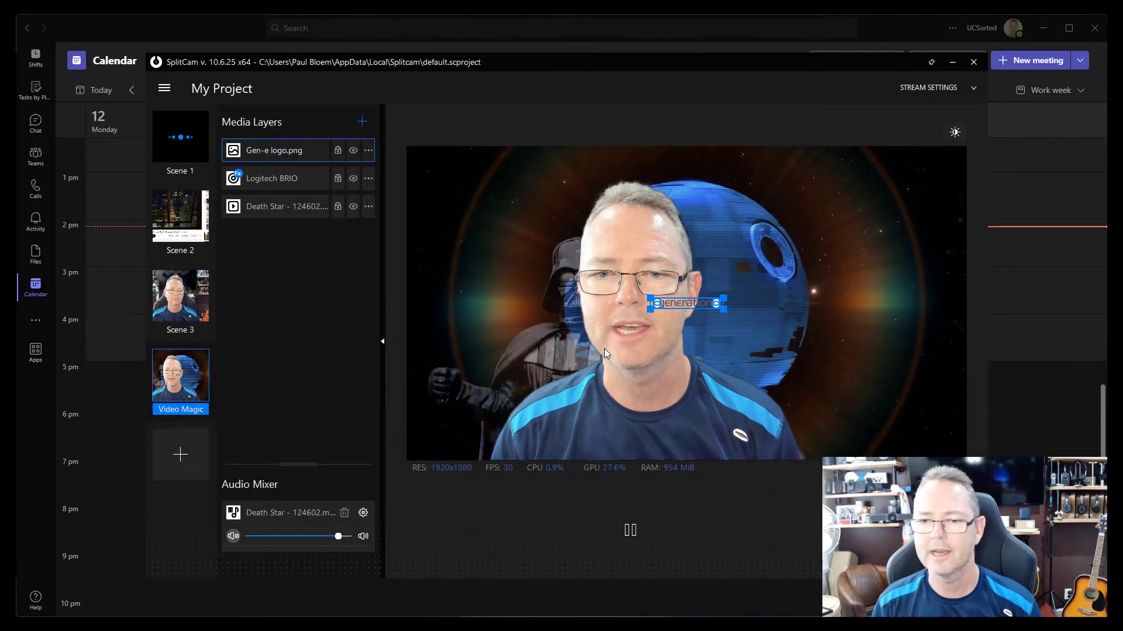
pyautogui.moveTo(668, 305); pyautogui.dragTo(807, 209)
# - Lock the Gen-e logo, Logitech BRIO and Death Star layers
pyautogui.click(840, 276)
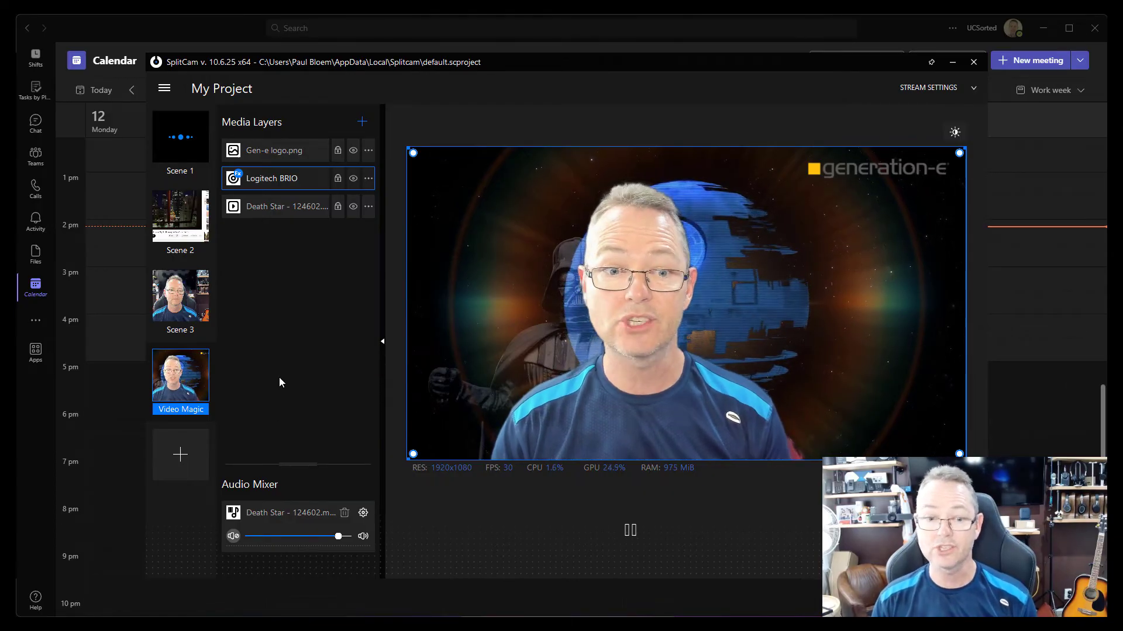
pyautogui.click(338, 151)
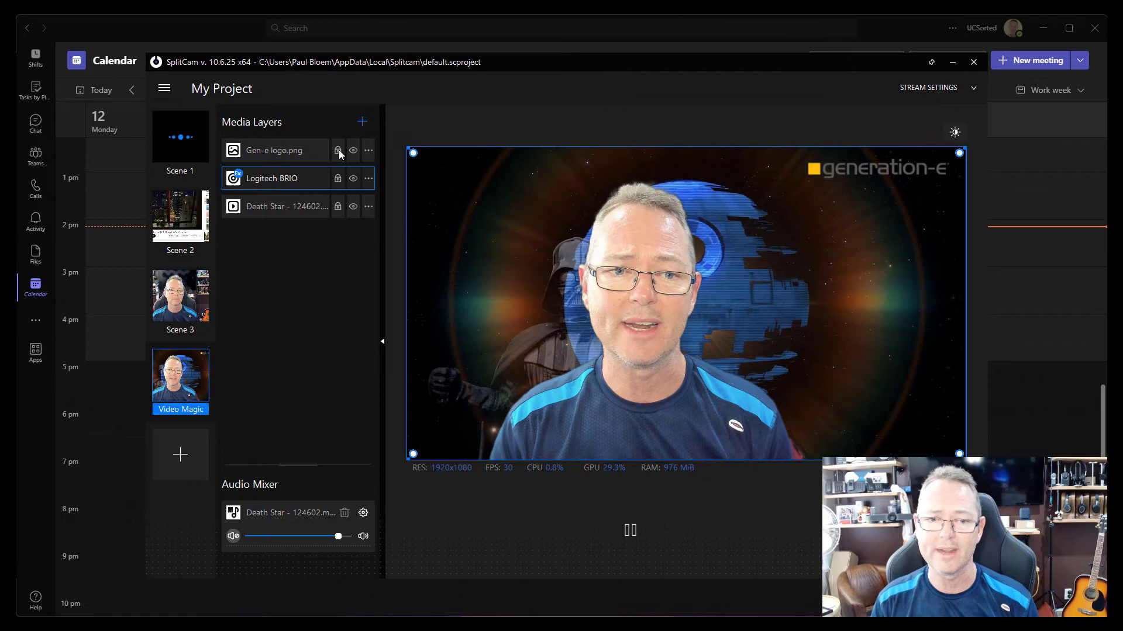
pyautogui.click(338, 178)
pyautogui.click(340, 207)
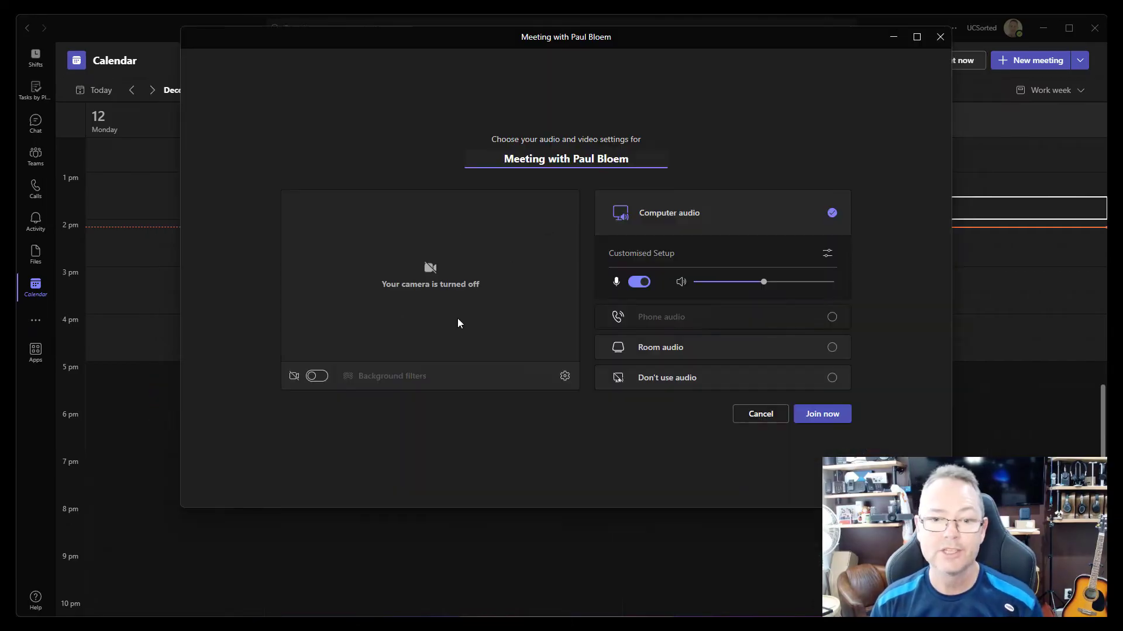
# - Turn the Teams camera on and set it to SplitCam Video Driver in device settings
pyautogui.click(565, 377)
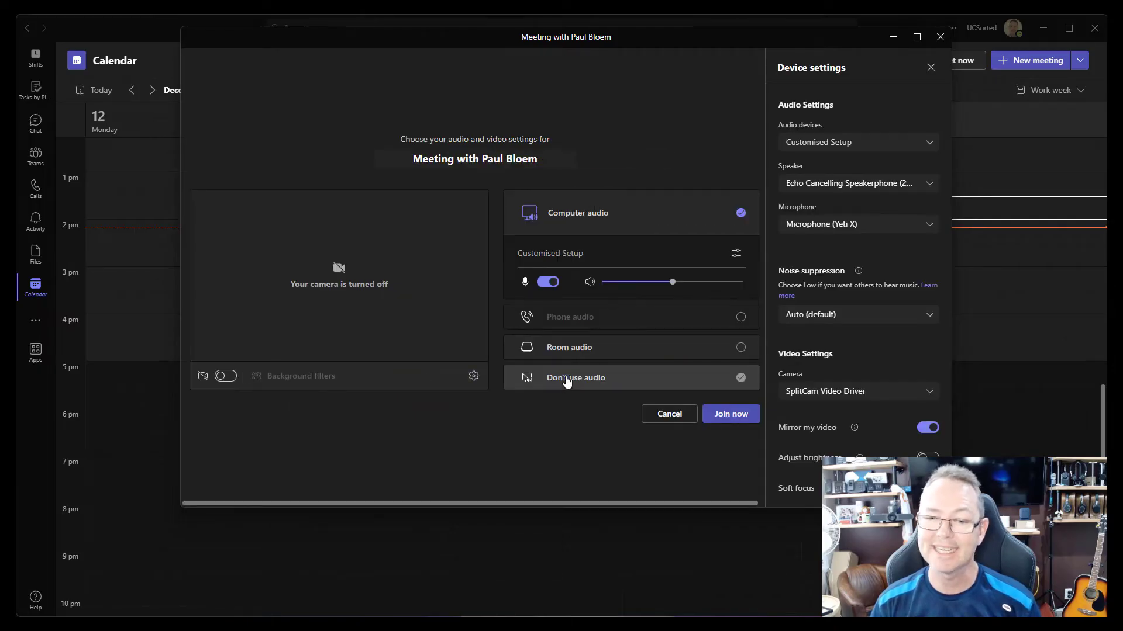
pyautogui.click(835, 396)
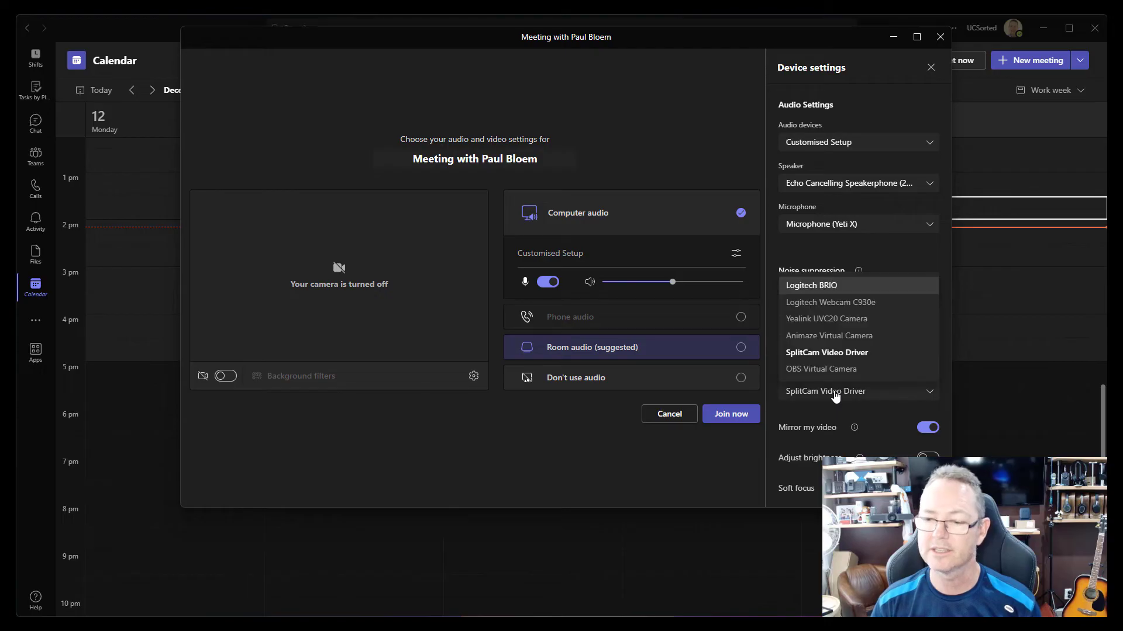
pyautogui.click(842, 308)
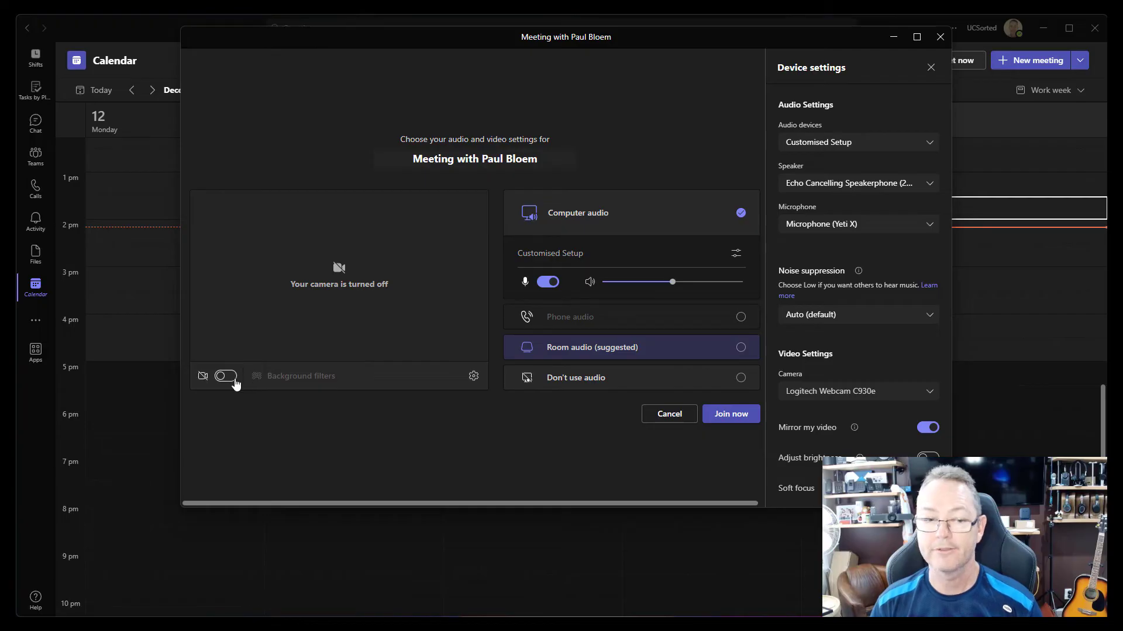
pyautogui.click(226, 376)
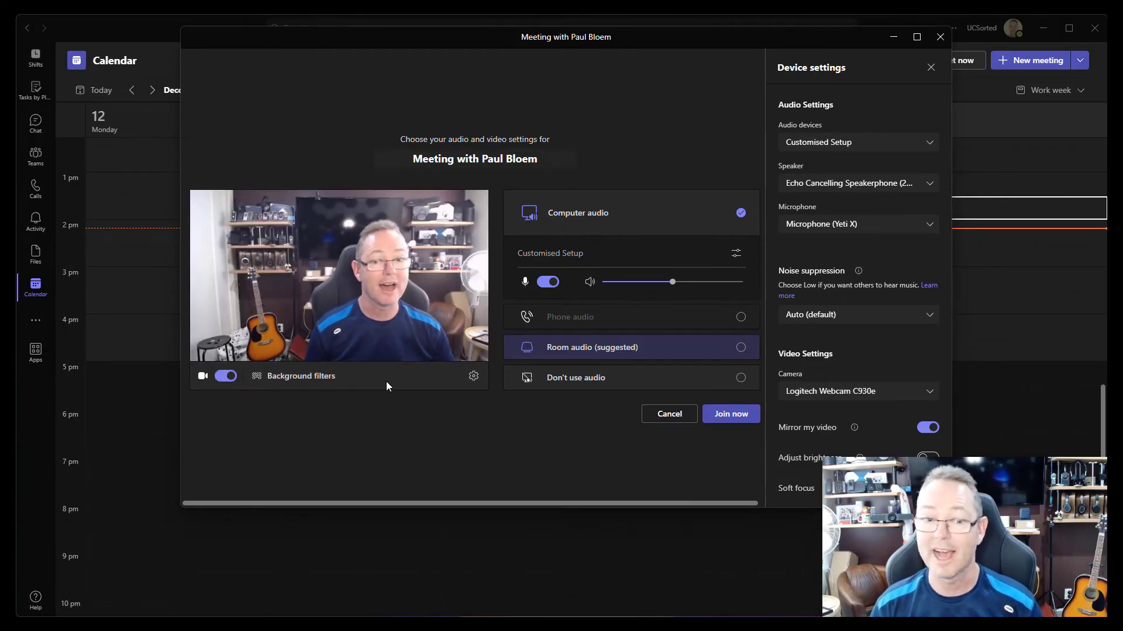
pyautogui.click(822, 393)
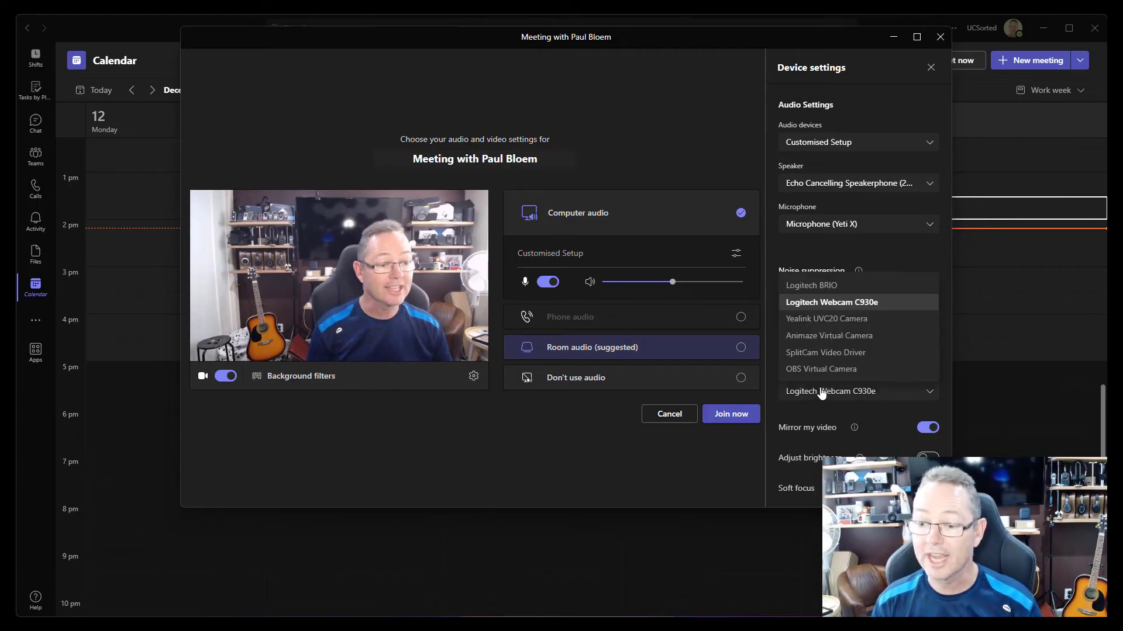
pyautogui.click(830, 352)
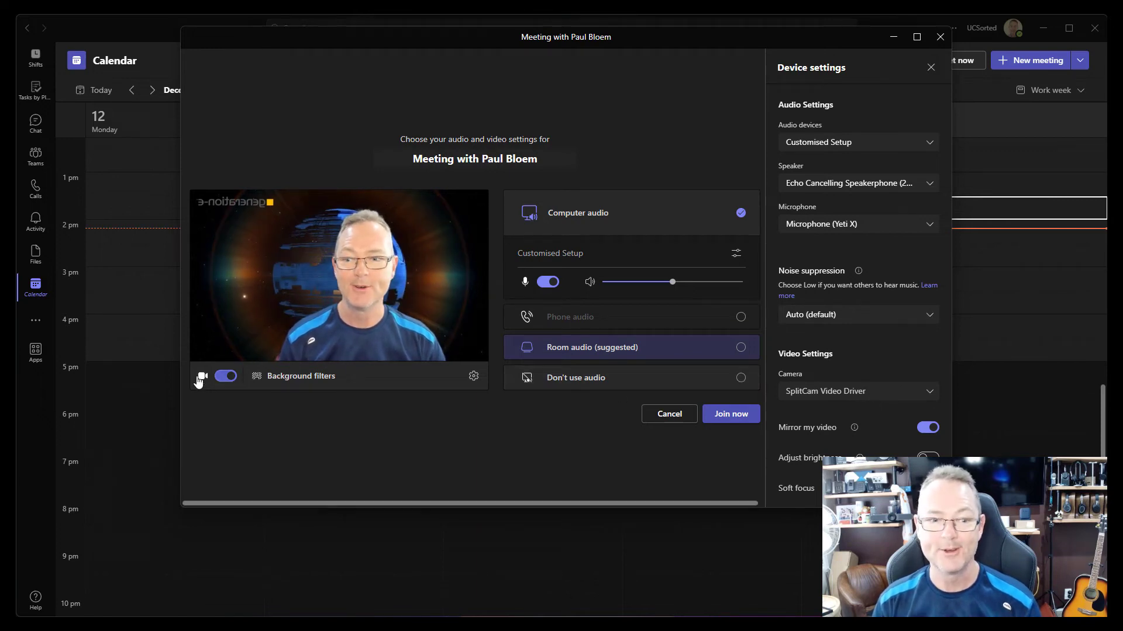
pyautogui.moveTo(730, 41); pyautogui.dragTo(756, 118)
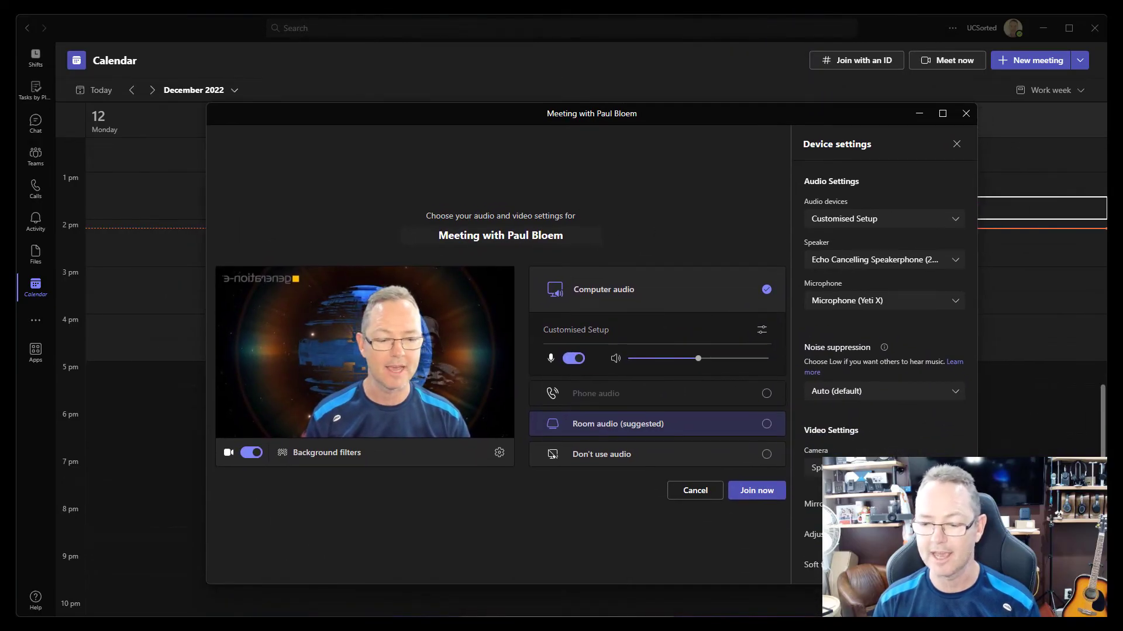
# - Switch back to SplitCam, rearrange the windows, and bring up the Media Layers source list
pyautogui.hotkey('alt', 'Tab')
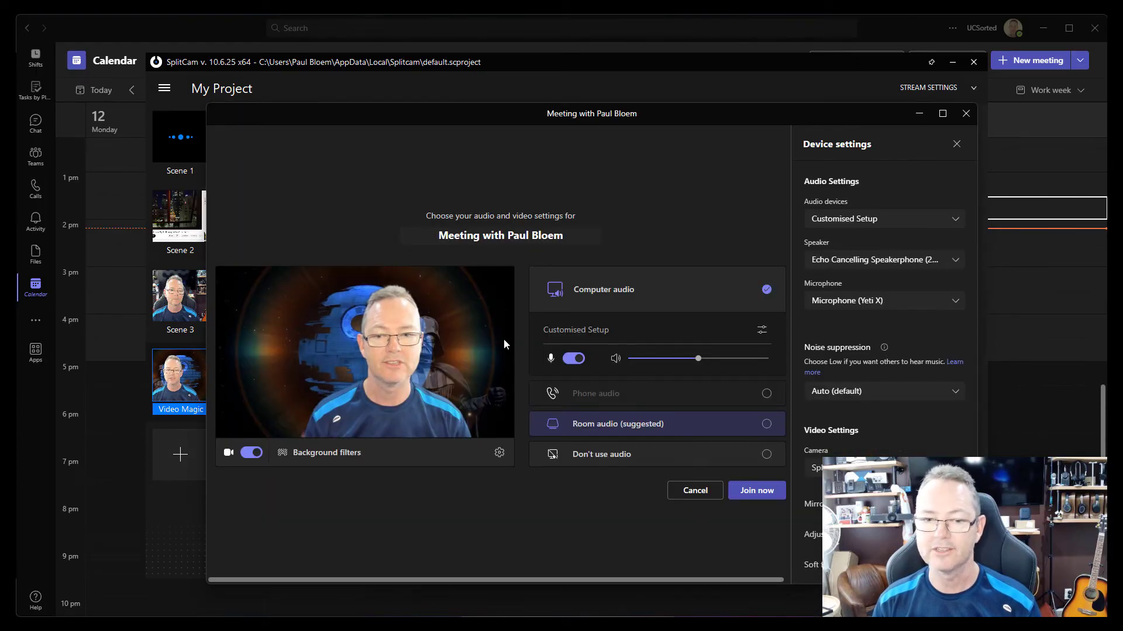
pyautogui.moveTo(710, 114); pyautogui.dragTo(939, 147)
pyautogui.moveTo(848, 61); pyautogui.dragTo(793, 73)
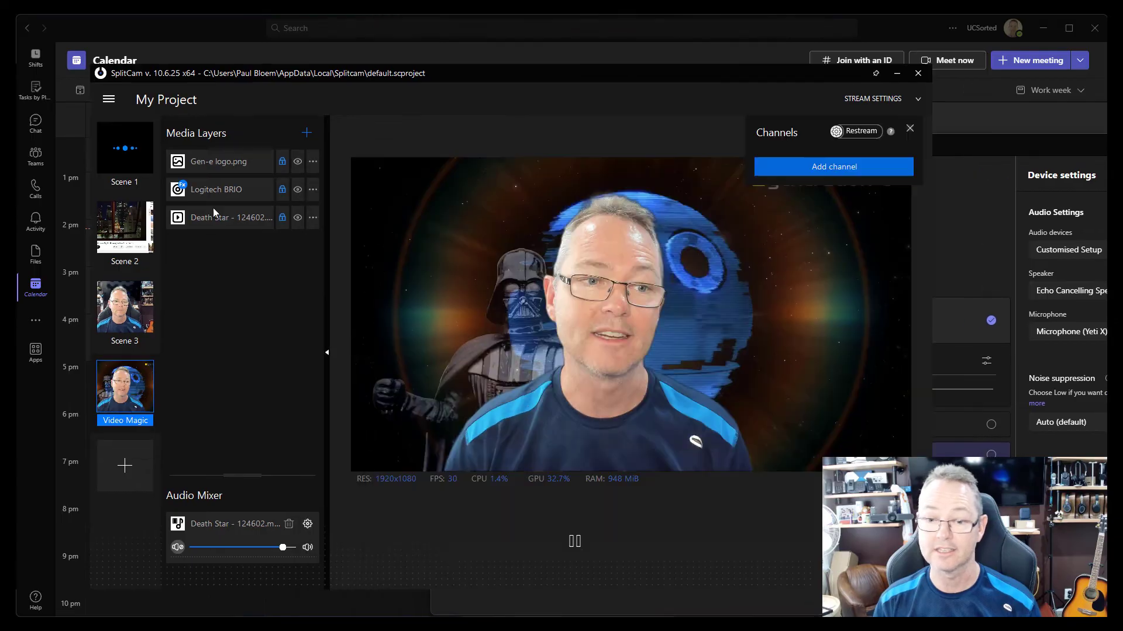
pyautogui.click(305, 133)
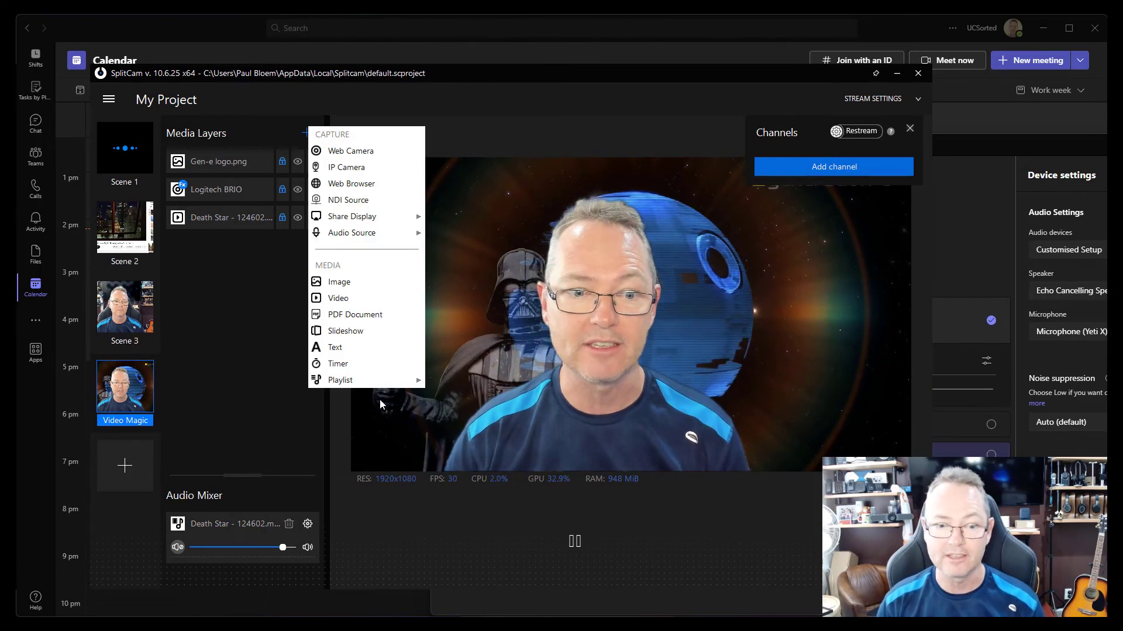
# - Add a Video Playlist of Pexels Videos 1720219, 1723017, 4513 and 2556894 from Downloads
pyautogui.moveTo(385, 381)
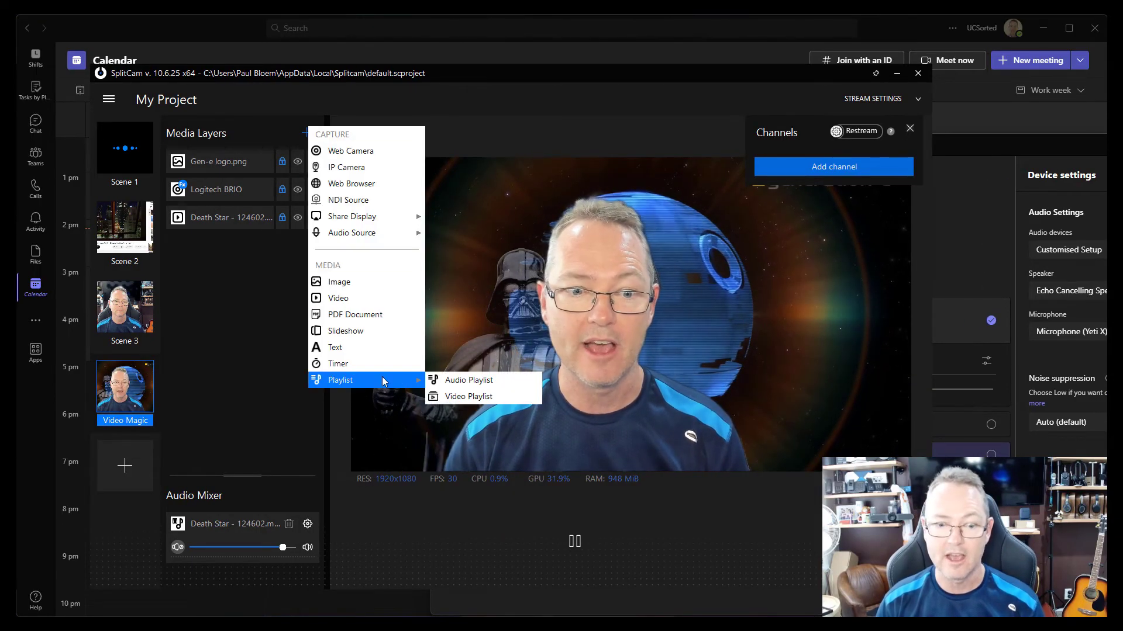
pyautogui.click(484, 395)
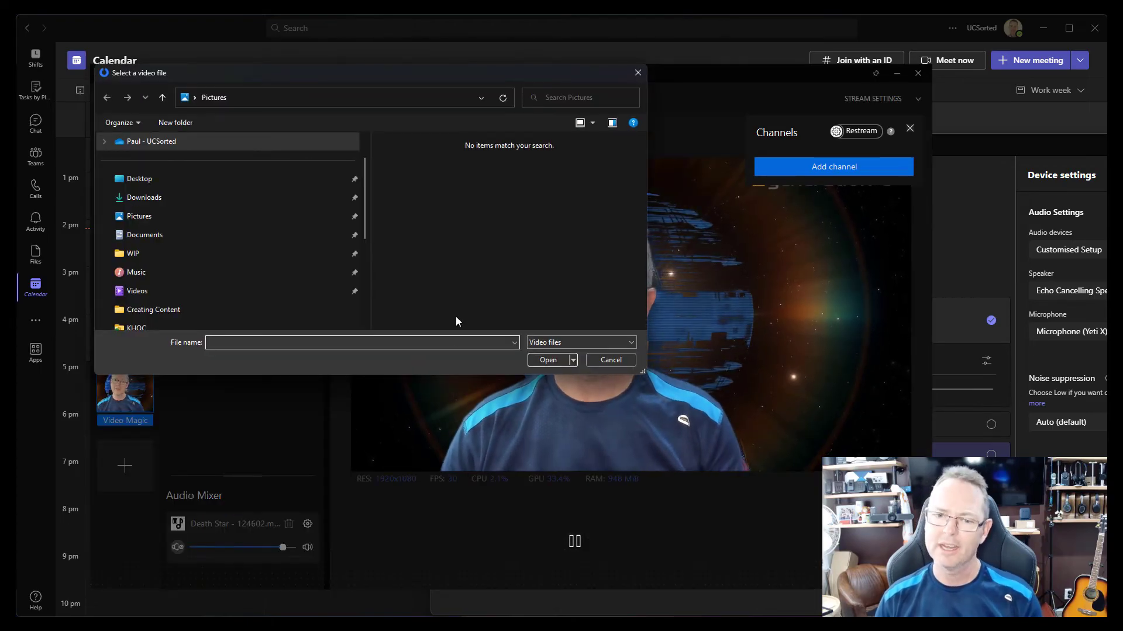
pyautogui.click(188, 198)
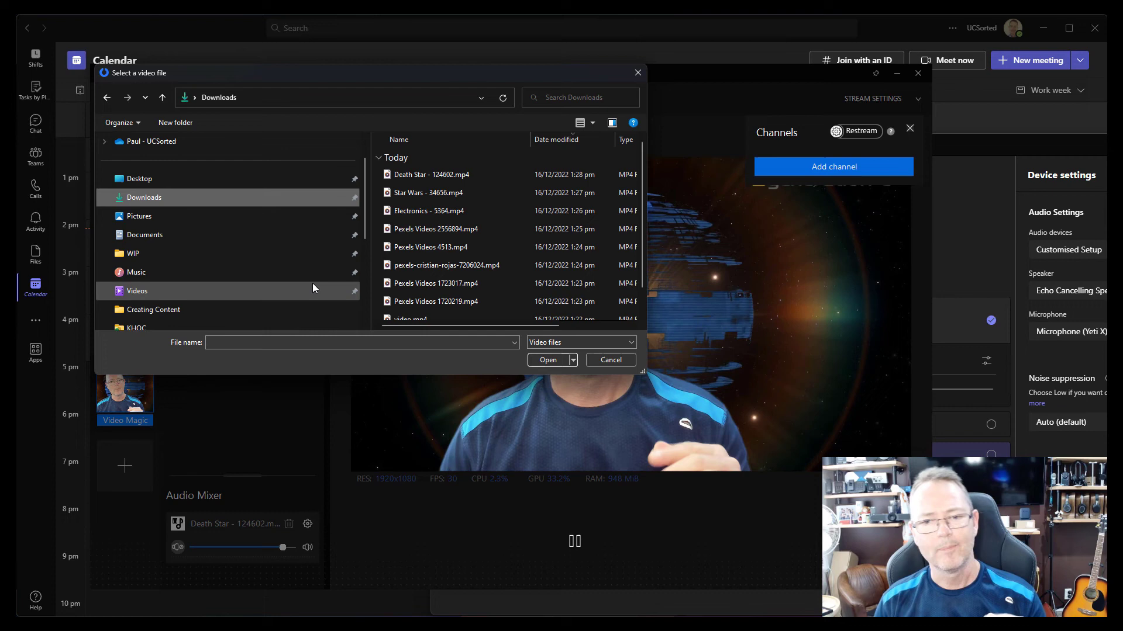
pyautogui.click(410, 304)
pyautogui.keyDown('ctrl'); pyautogui.click(411, 283); pyautogui.keyUp('ctrl')
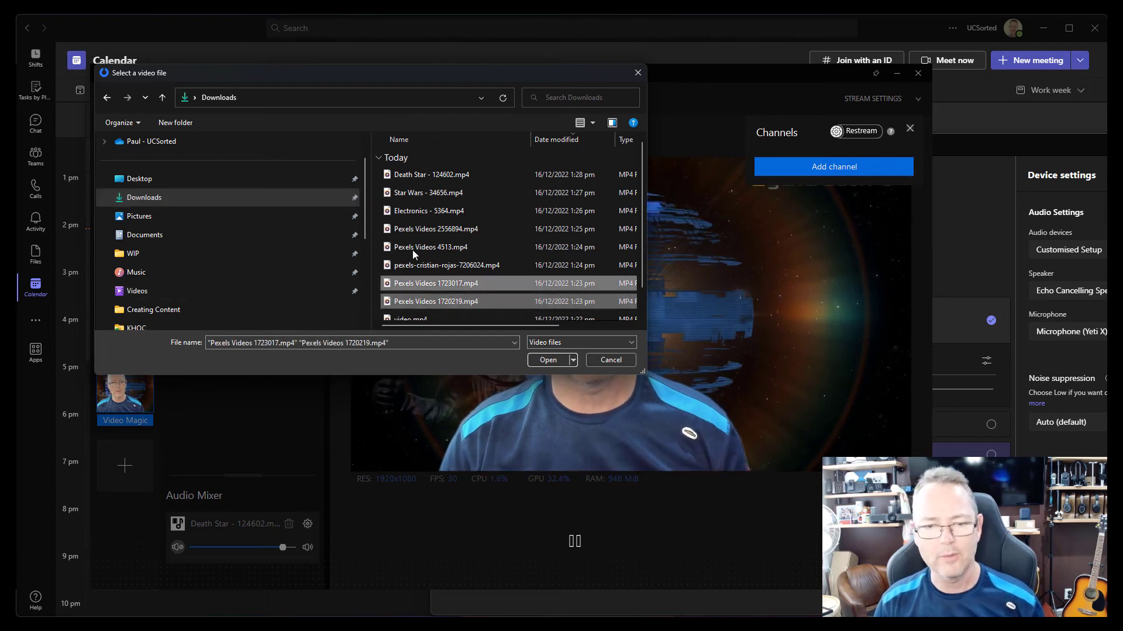
pyautogui.keyDown('ctrl'); pyautogui.click(414, 247); pyautogui.keyUp('ctrl')
pyautogui.keyDown('ctrl'); pyautogui.click(418, 230); pyautogui.keyUp('ctrl')
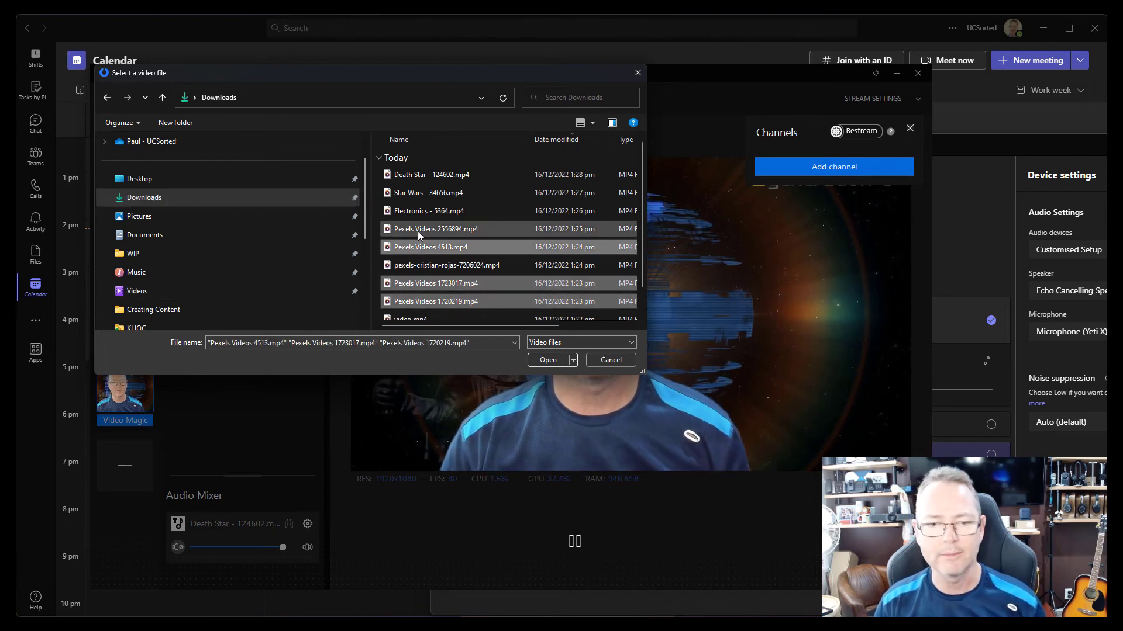
pyautogui.click(543, 360)
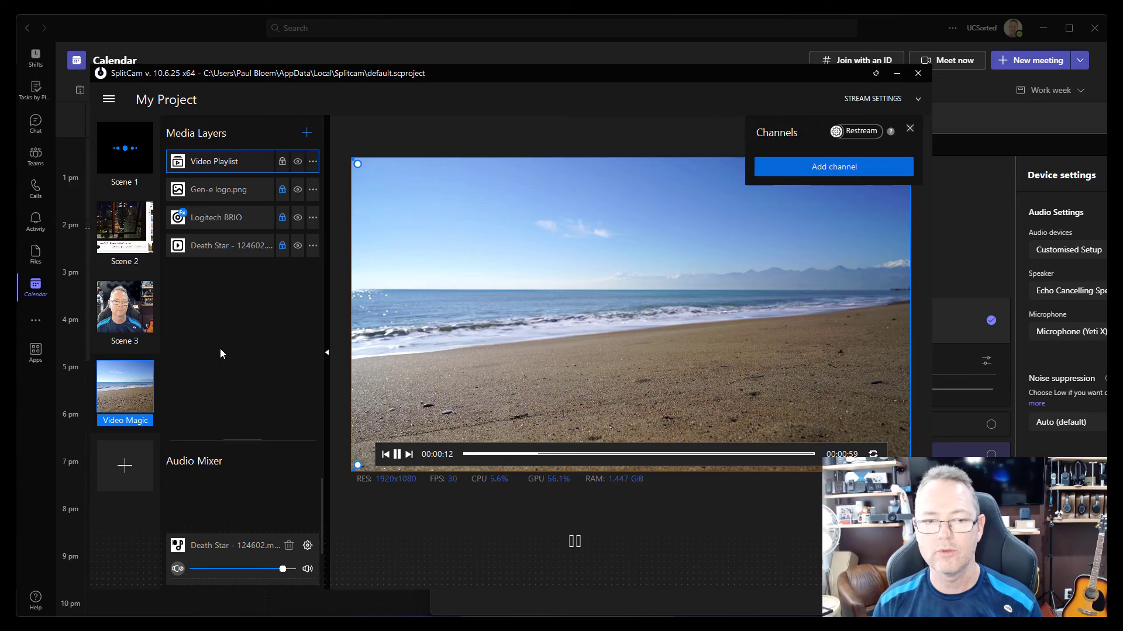
# - Hide the Death Star layer and move the Video Playlist layer to the bottom of Media Layers
pyautogui.click(298, 247)
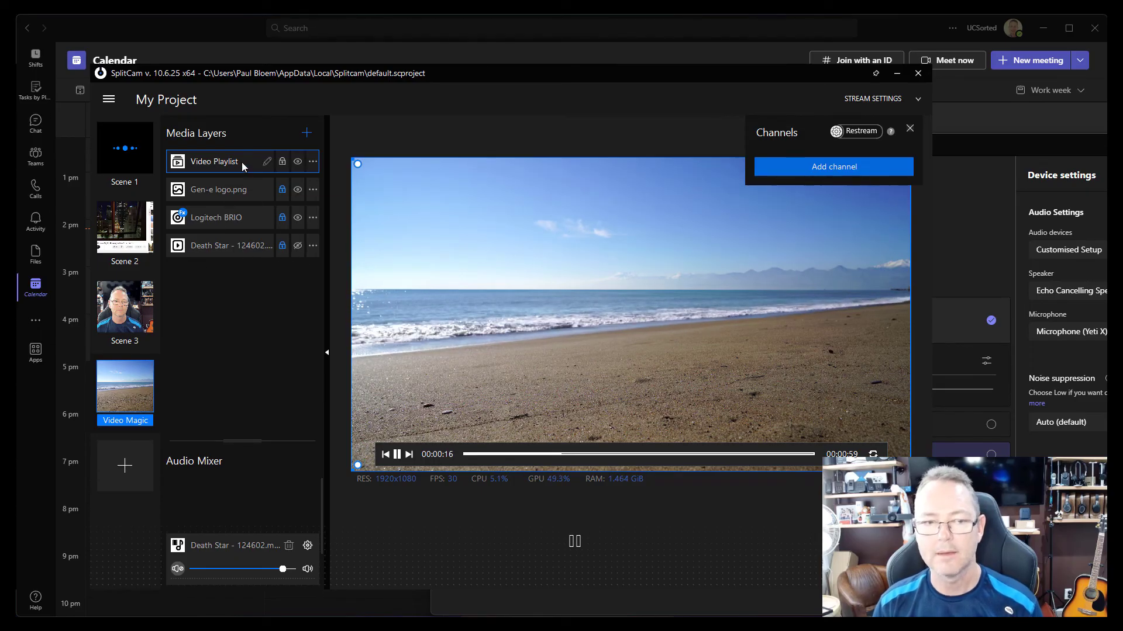
pyautogui.moveTo(241, 163); pyautogui.dragTo(251, 250)
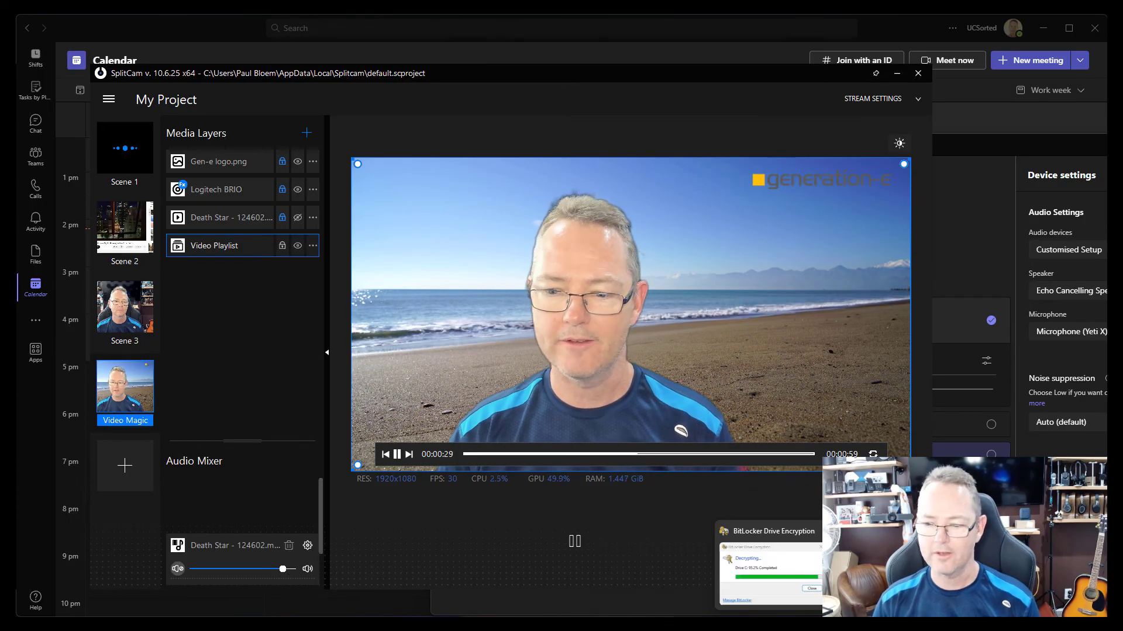
# - Bring the Teams pre-join window to the front from the taskbar
pyautogui.click(812, 555)
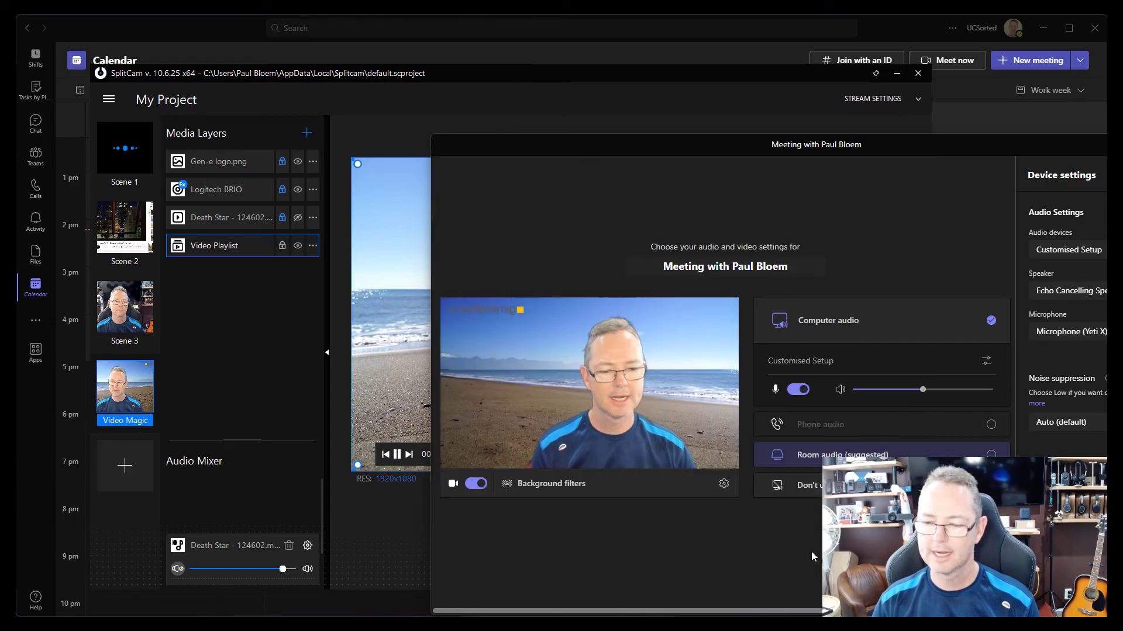